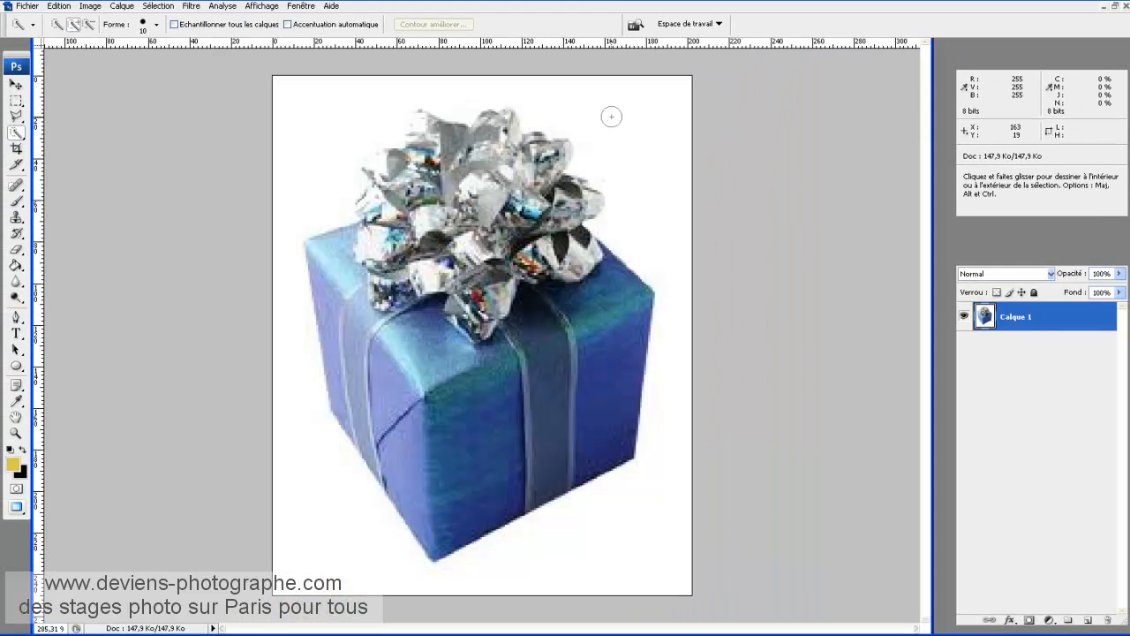
Step: Copy the whole gift picture and paste it into the portrait image as a new layer
{"action": "key", "text": "ctrl+Tab"}
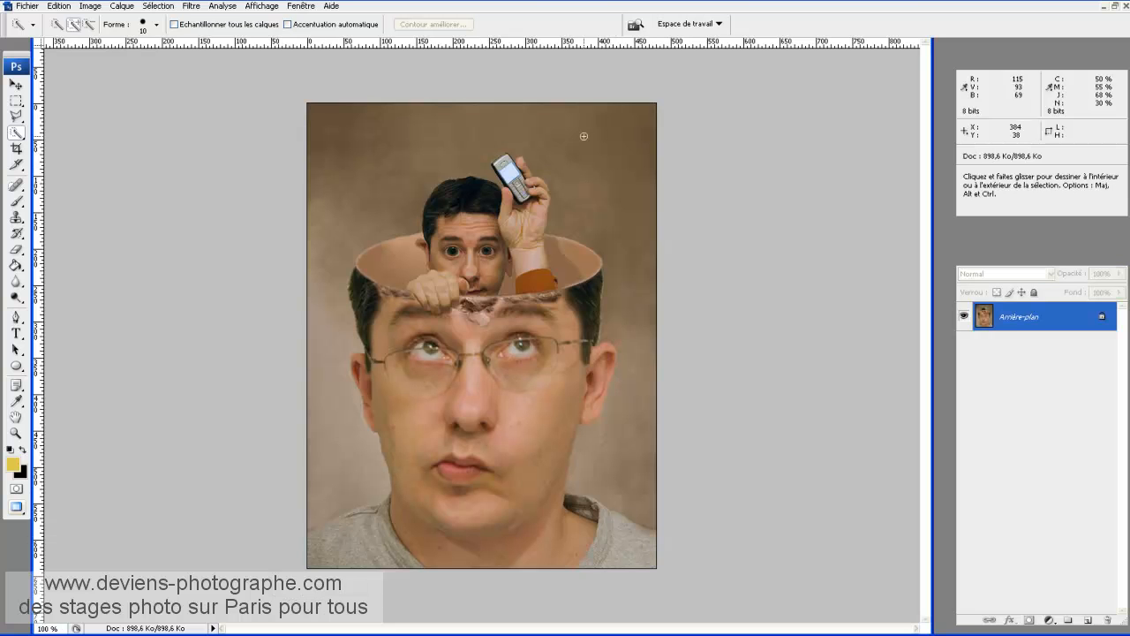
{"action": "key", "text": "ctrl+Tab"}
{"action": "key", "text": "ctrl+Tab"}
{"action": "key", "text": "ctrl+Tab"}
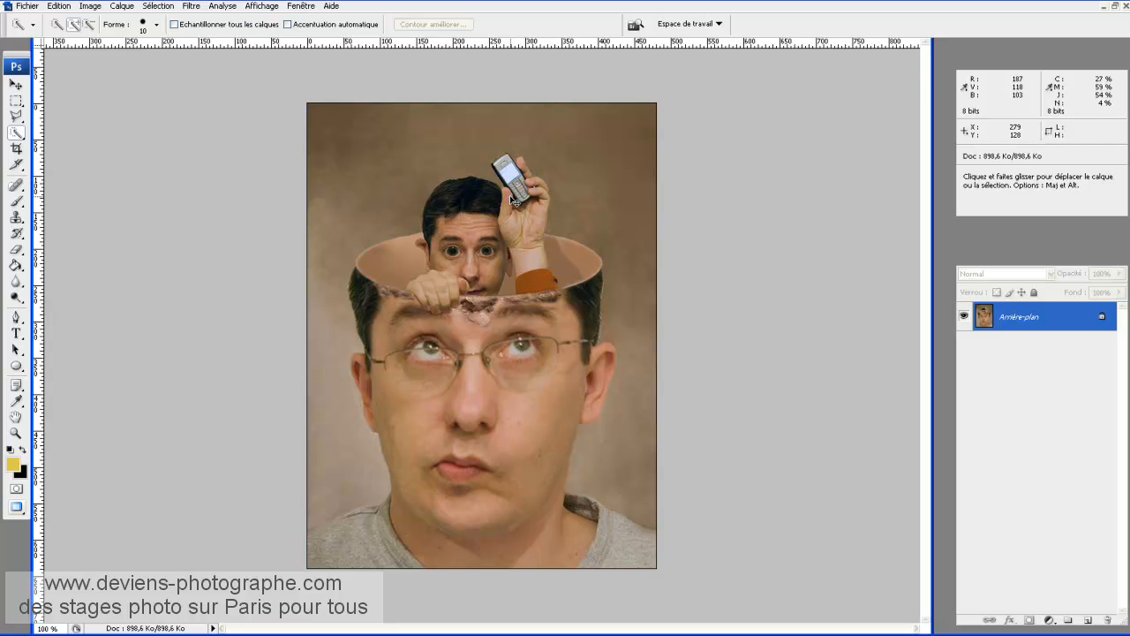
{"action": "key", "text": "ctrl+Tab"}
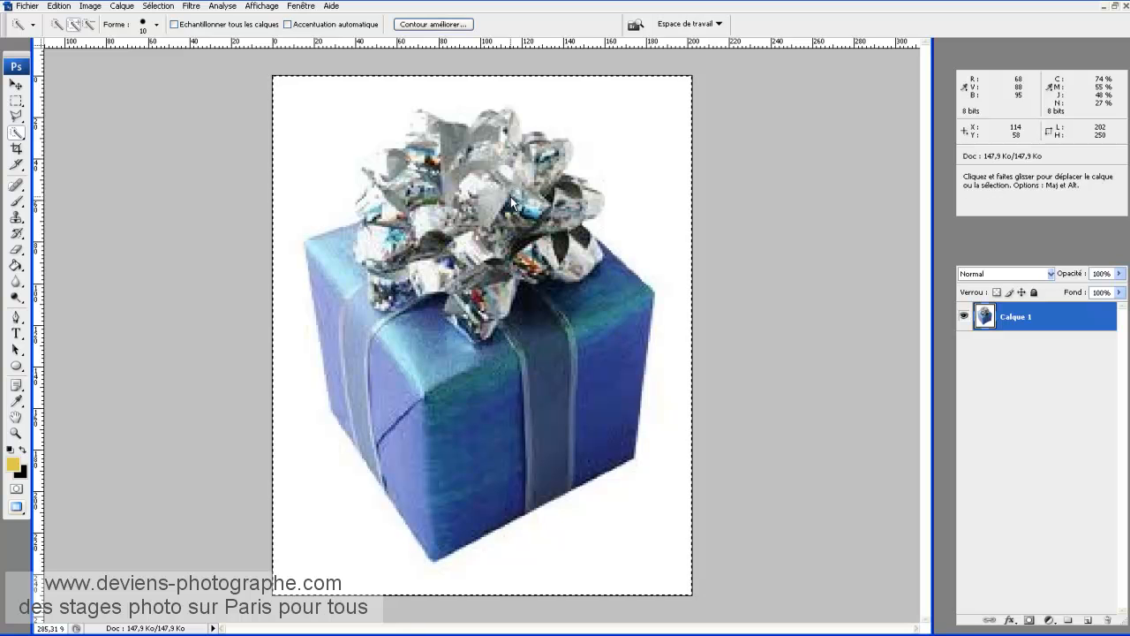
{"action": "key", "text": "ctrl+Tab"}
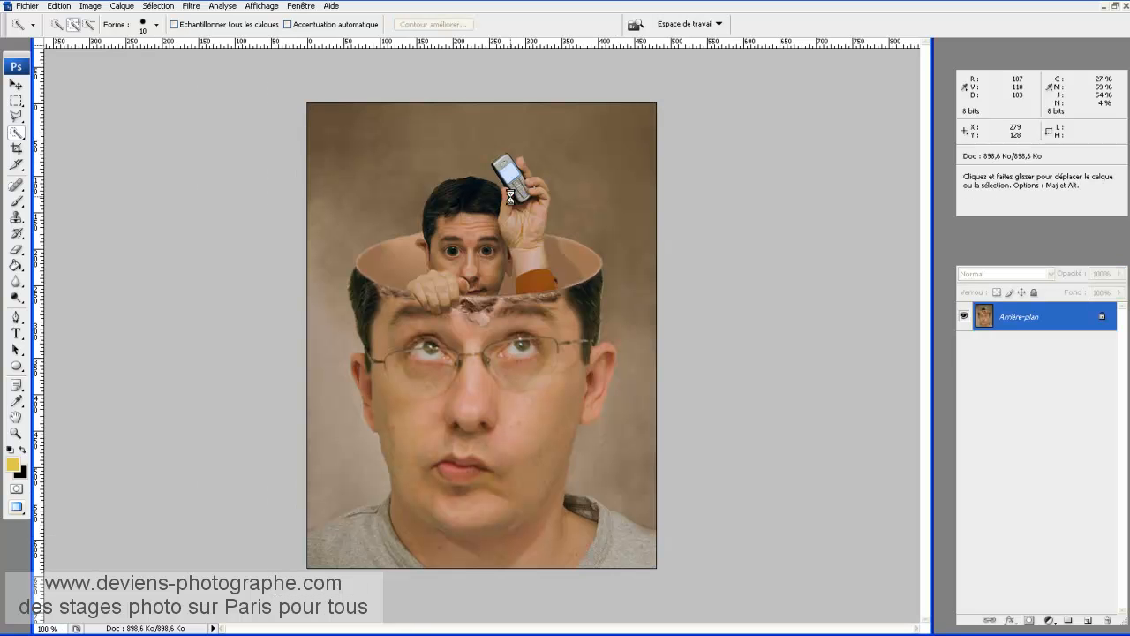
{"action": "key", "text": "ctrl+v"}
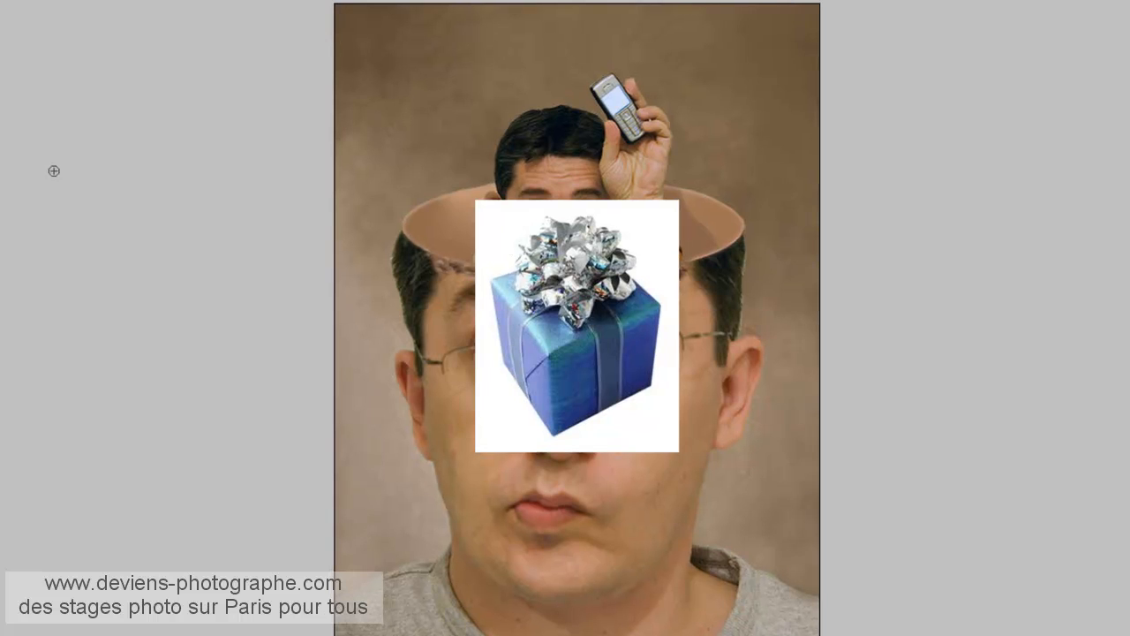
Step: Move the pasted gift layer above the portrait's forehead and scale it down to roughly half size near the raised hand
{"action": "left_click_drag", "start_coordinate": [535, 343], "coordinate": [573, 157]}
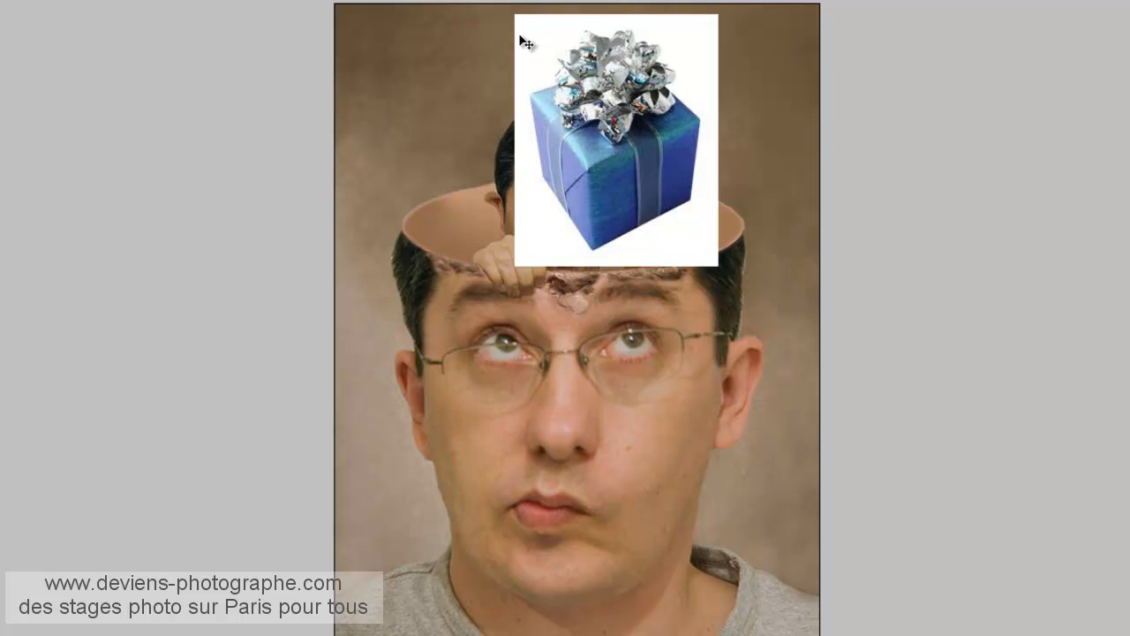
{"action": "key", "text": "ctrl+t"}
{"action": "left_click_drag", "start_coordinate": [516, 17], "coordinate": [616, 137]}
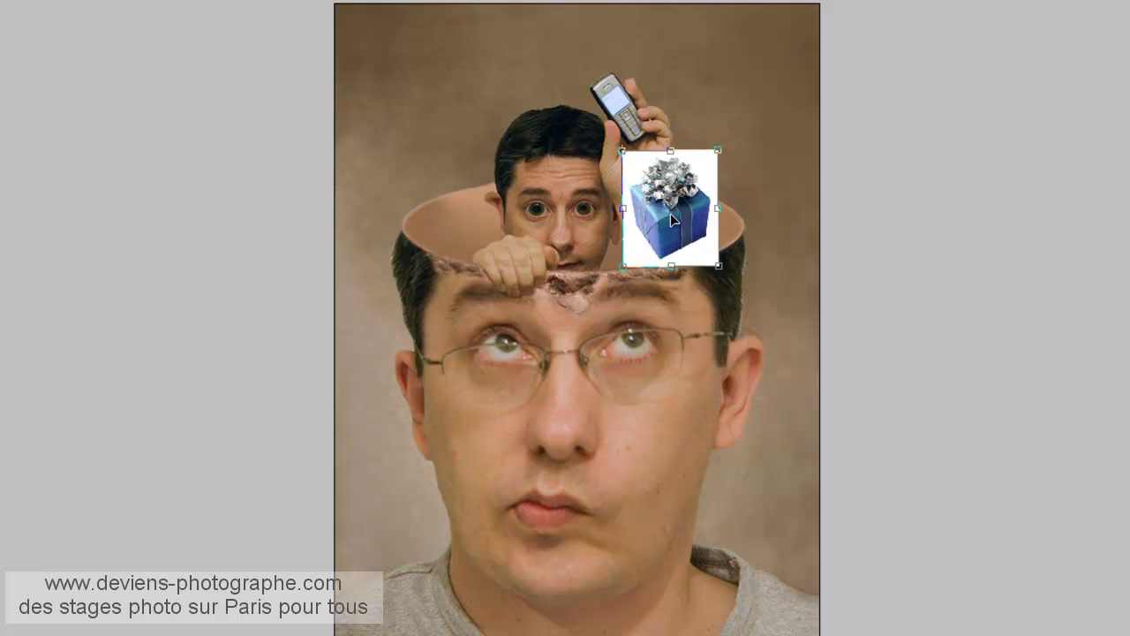
{"action": "key", "text": "Return"}
{"action": "left_click_drag", "start_coordinate": [672, 218], "coordinate": [626, 128]}
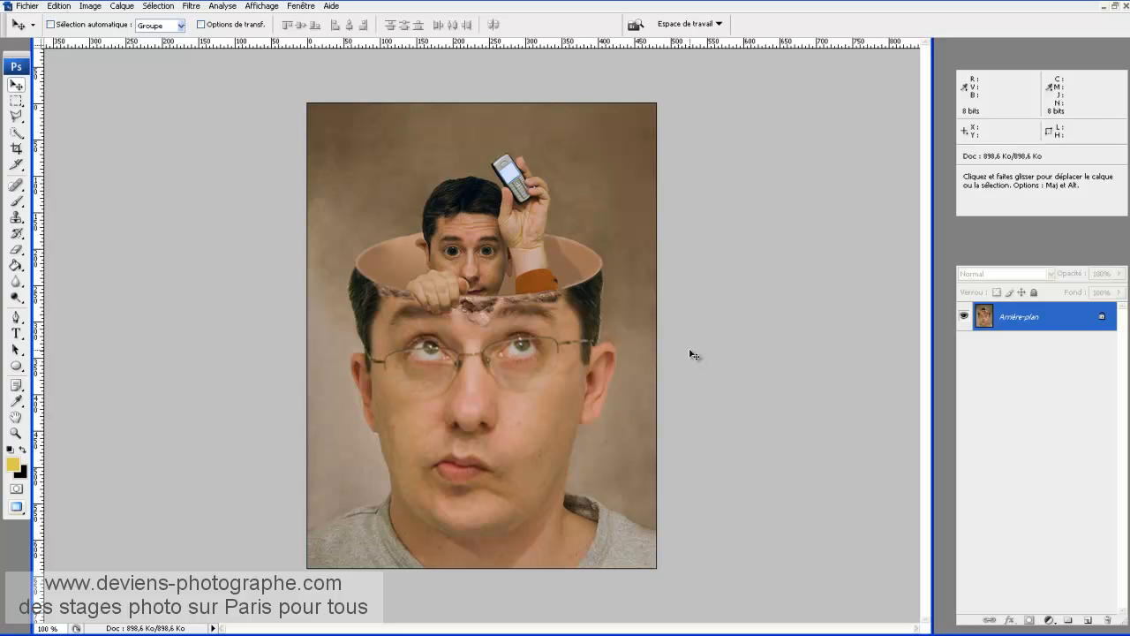
Step: Return to the gift picture, view it at 100 %, and clear its selection
{"action": "key", "text": "ctrl+Tab"}
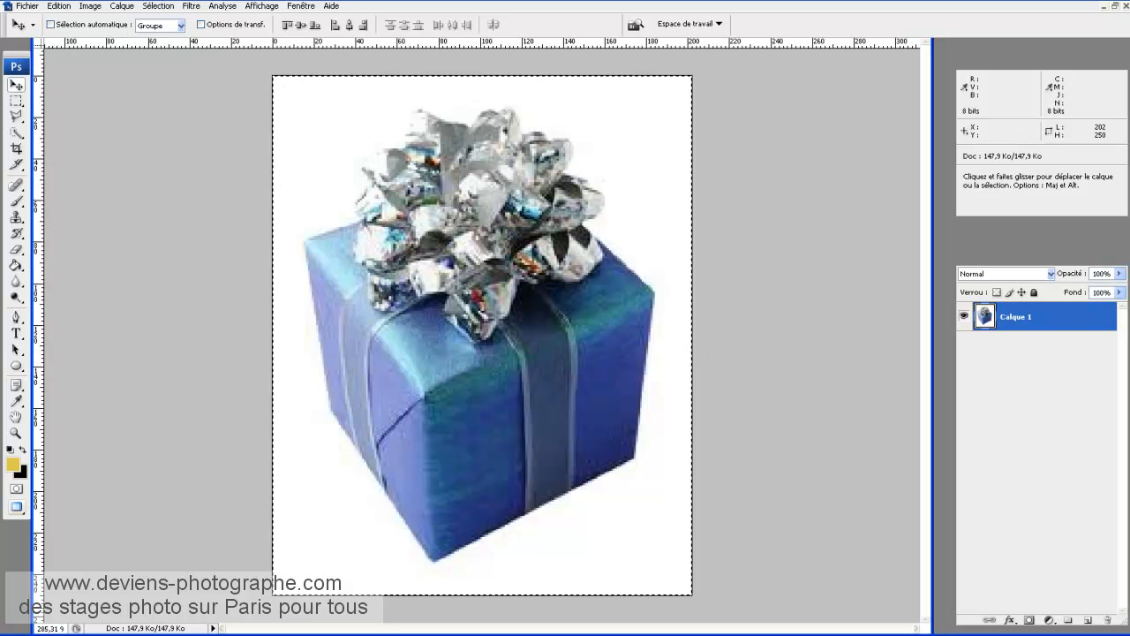
{"action": "left_click", "coordinate": [15, 430]}
{"action": "left_click", "coordinate": [386, 299], "text": "alt"}
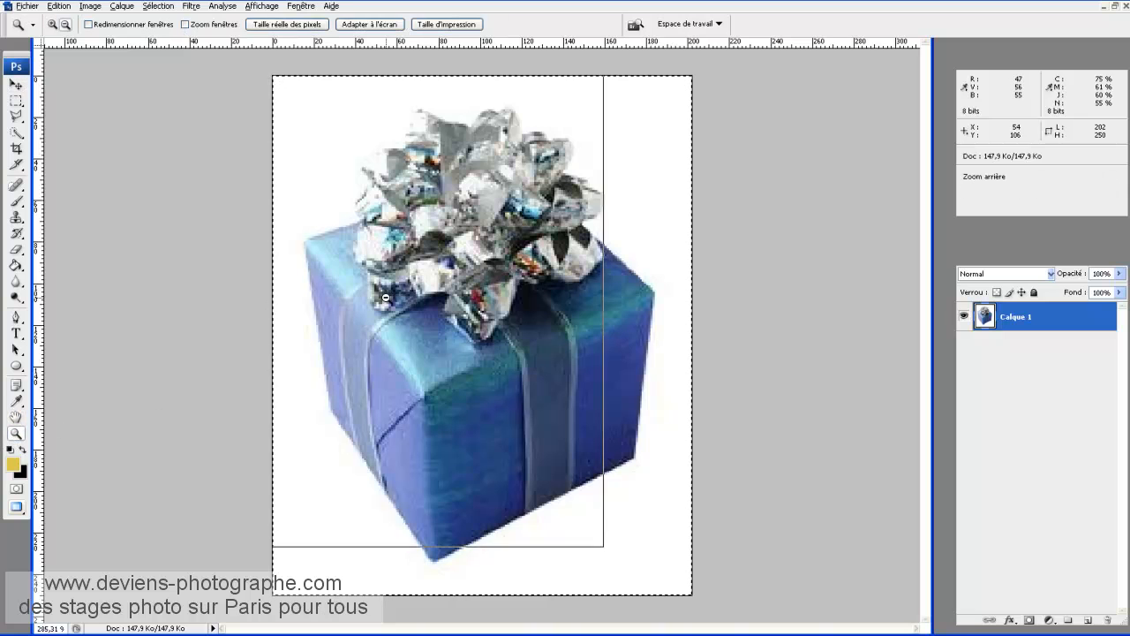
{"action": "left_click", "coordinate": [386, 298], "text": "alt"}
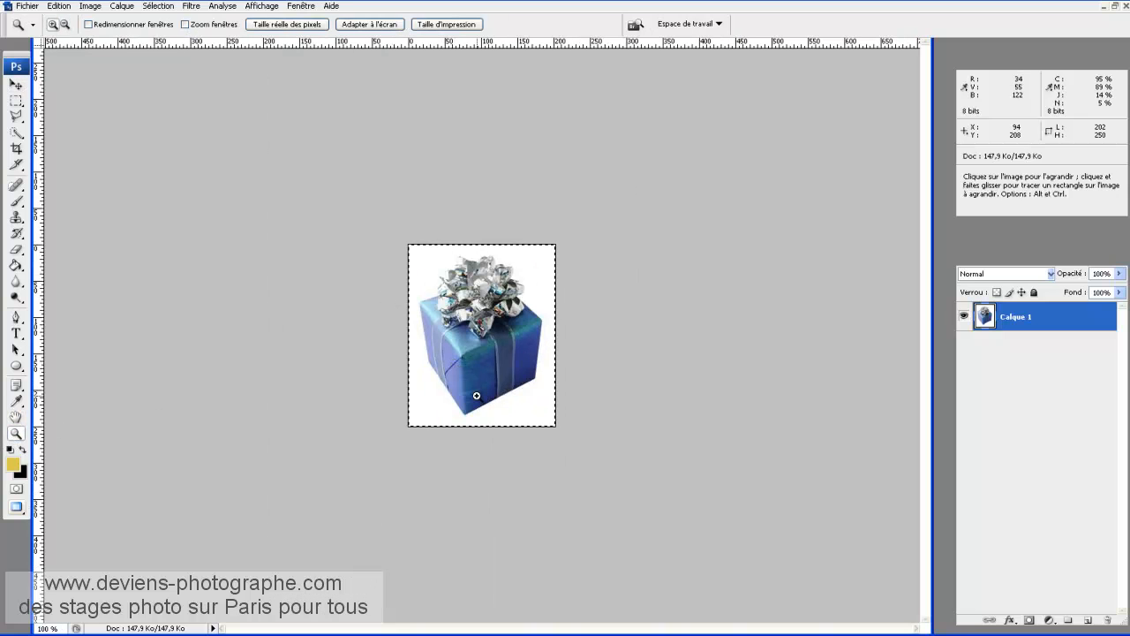
{"action": "key", "text": "ctrl+d"}
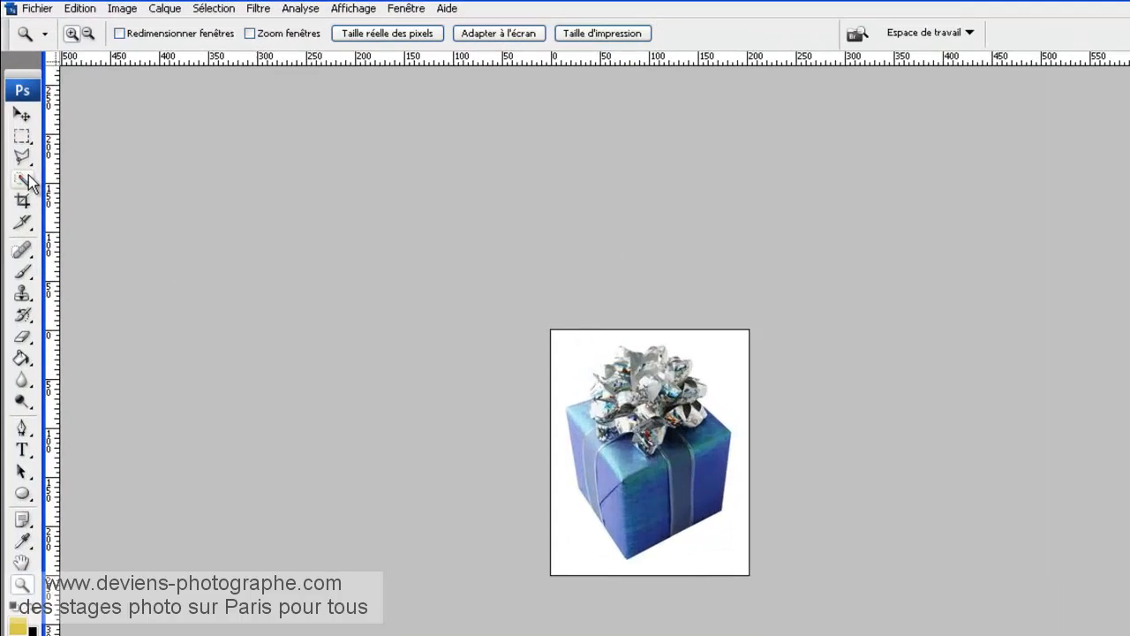
Step: Select the entire white background around the gift with a new Quick Selection
{"action": "left_click", "coordinate": [35, 281]}
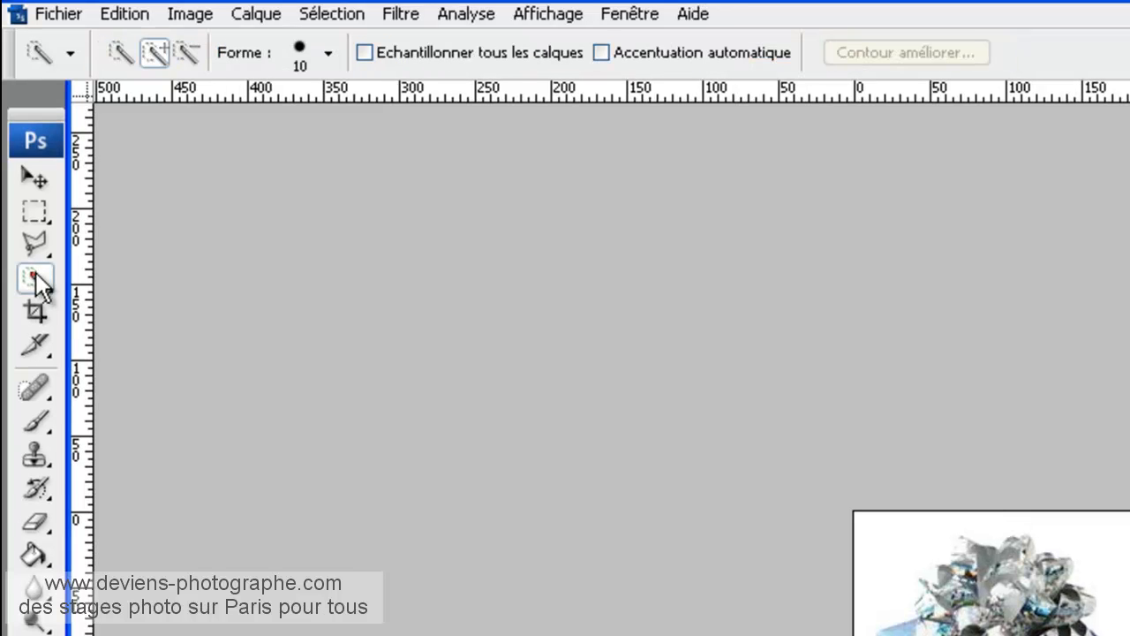
{"action": "left_click", "coordinate": [118, 53]}
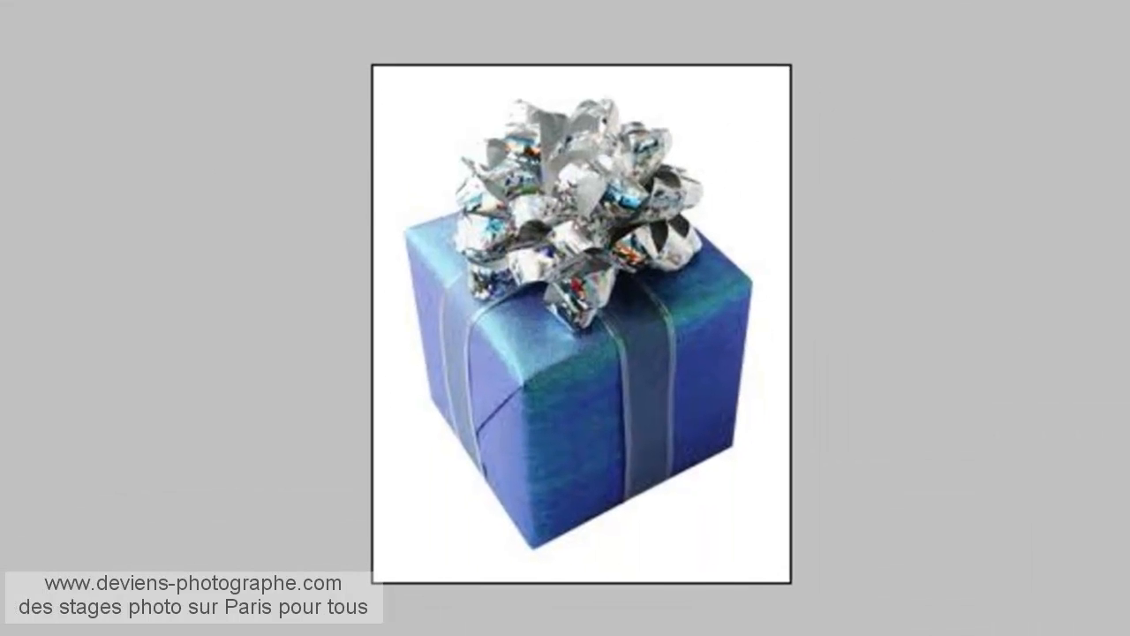
{"action": "left_click", "coordinate": [425, 124]}
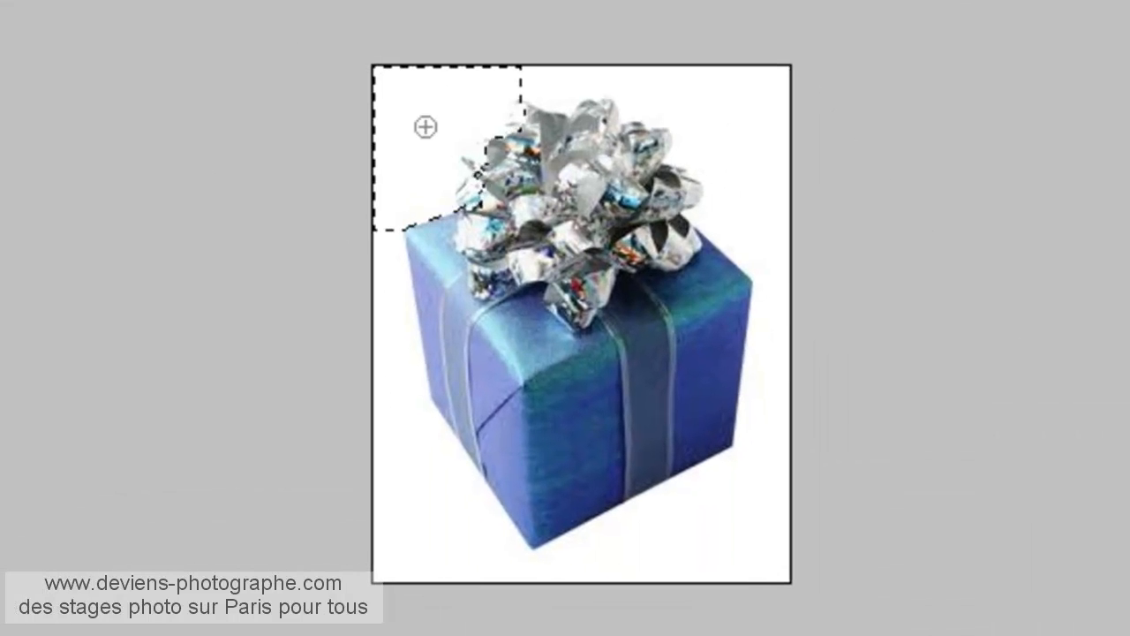
{"action": "mouse_move", "coordinate": [394, 412]}
{"action": "left_mouse_down"}
{"action": "mouse_move", "coordinate": [429, 515]}
{"action": "mouse_move", "coordinate": [469, 552]}
{"action": "mouse_move", "coordinate": [635, 562]}
{"action": "mouse_move", "coordinate": [785, 497]}
{"action": "left_mouse_up"}
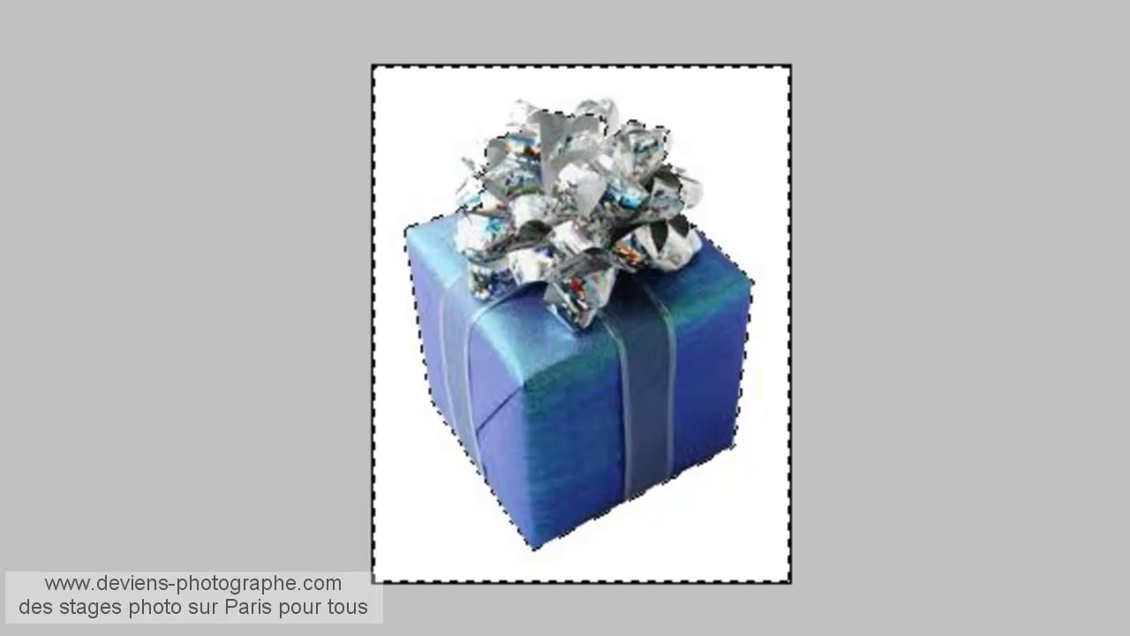
{"action": "key", "text": "ctrl+d"}
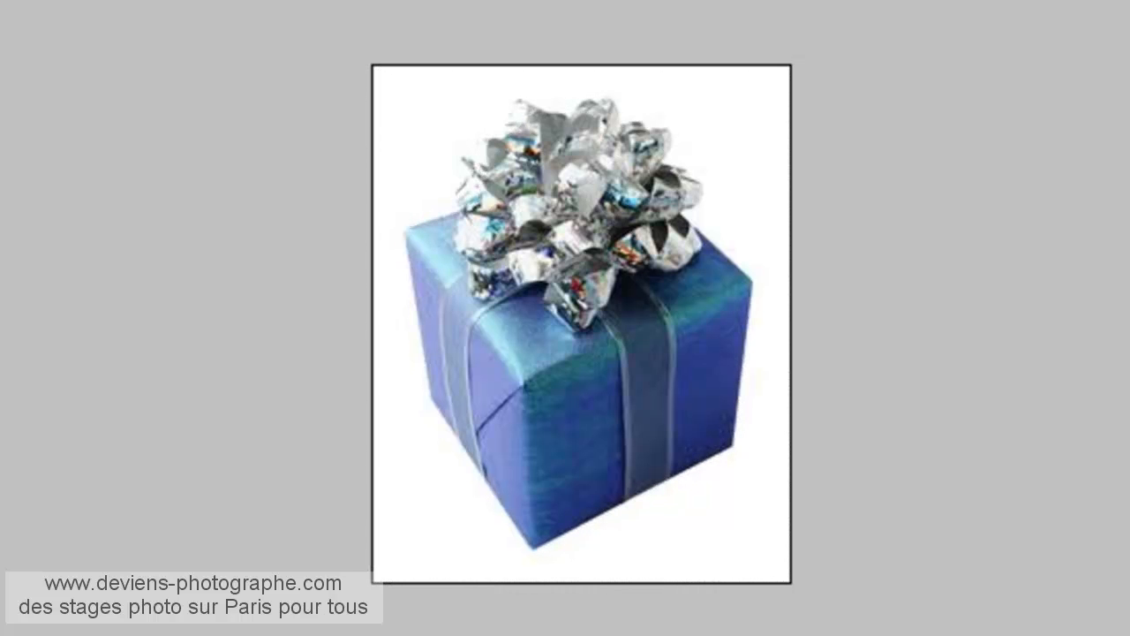
{"action": "key", "text": "ctrl+z"}
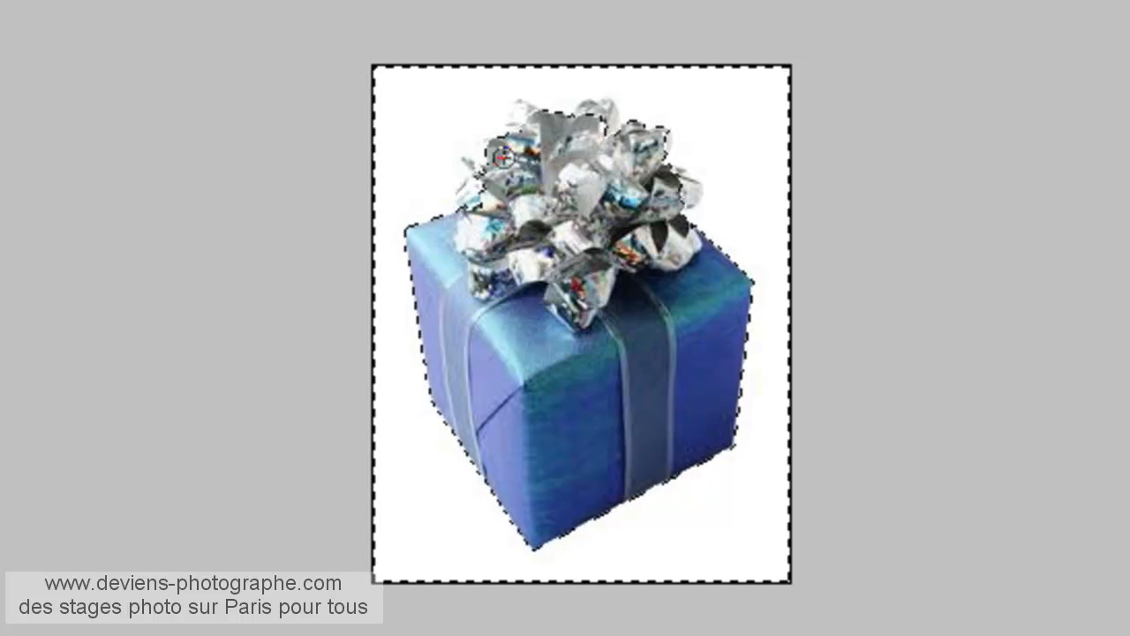
Step: Try extending the selection over the bow's inner loops, and undo that addition
{"action": "scroll", "coordinate": [506, 75], "scroll_direction": "up", "scroll_amount": 5}
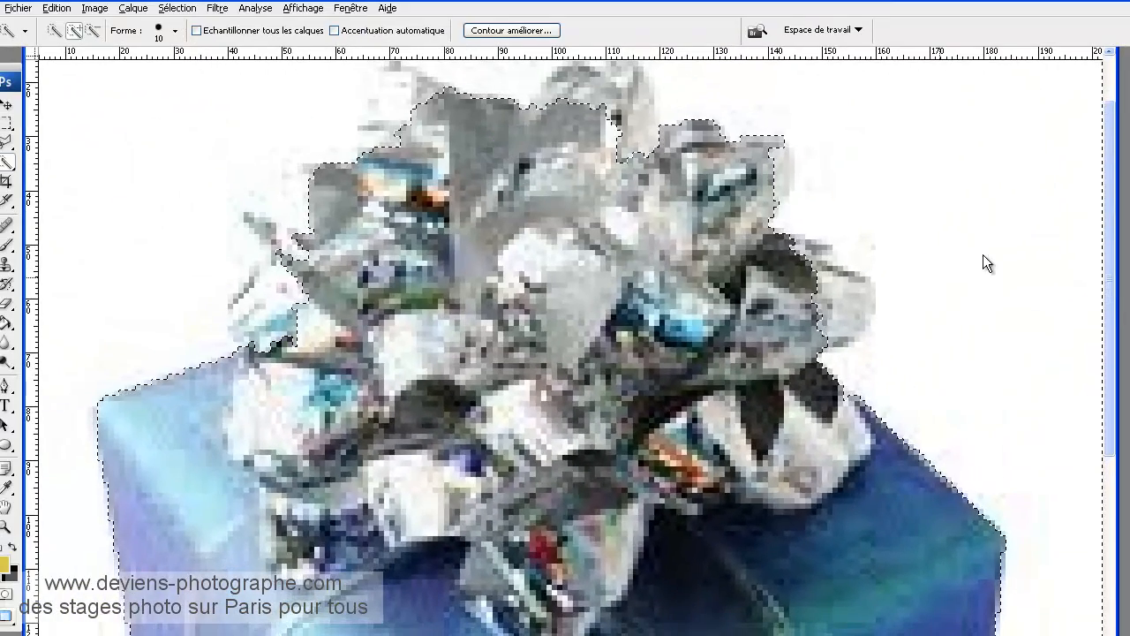
{"action": "left_click_drag", "start_coordinate": [1113, 303], "coordinate": [1110, 252]}
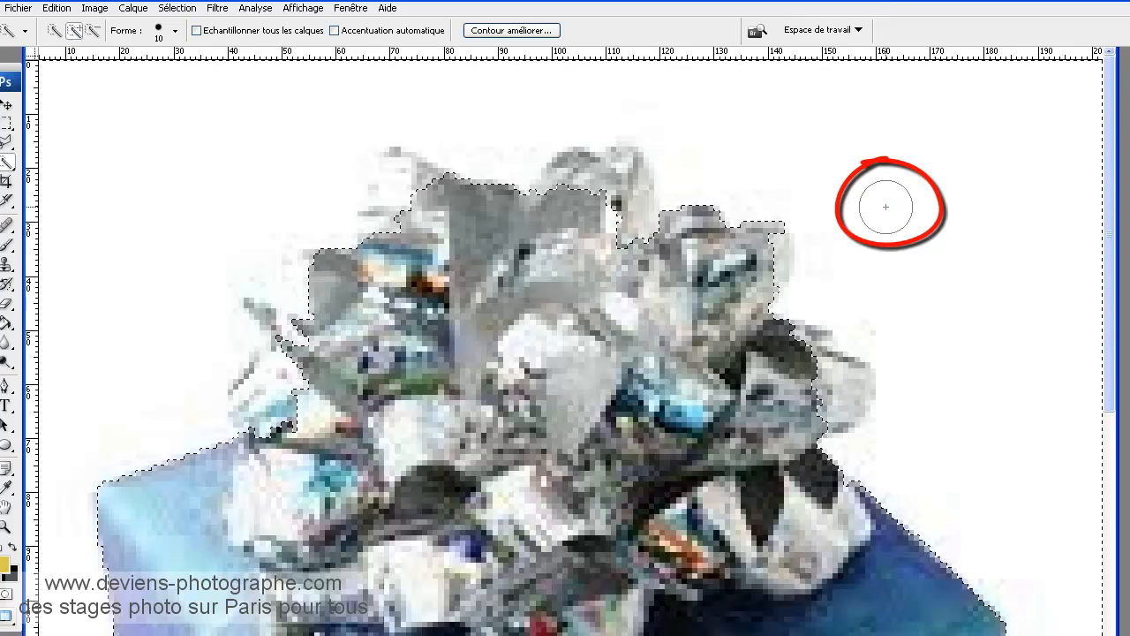
{"action": "key", "text": "alt"}
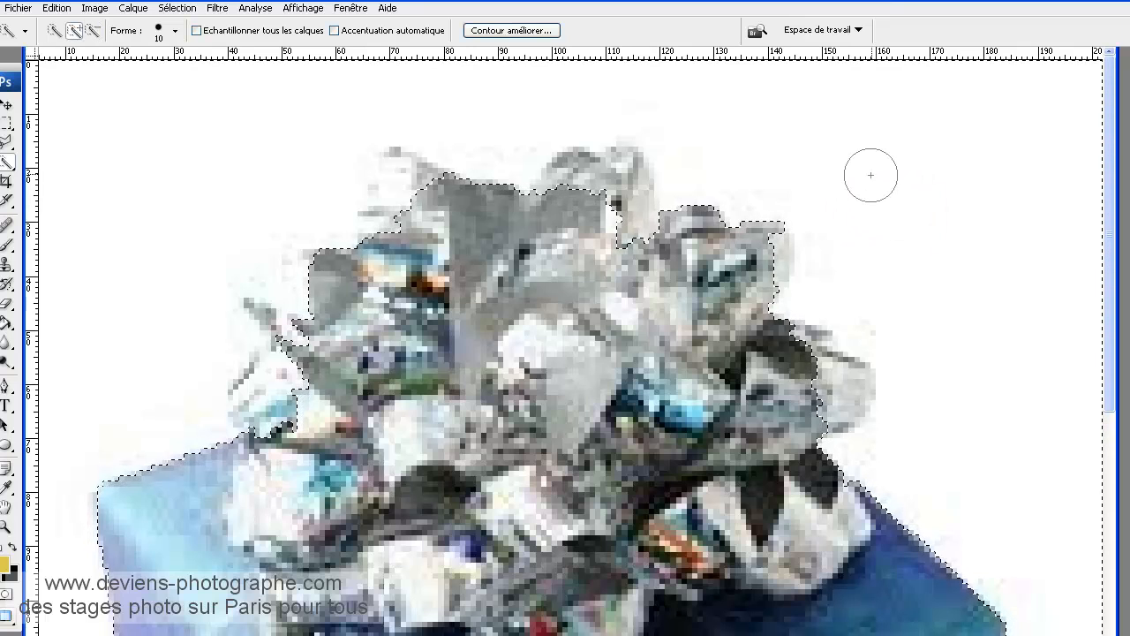
{"action": "mouse_move", "coordinate": [658, 319]}
{"action": "left_mouse_down"}
{"action": "mouse_move", "coordinate": [644, 323]}
{"action": "mouse_move", "coordinate": [707, 415]}
{"action": "mouse_move", "coordinate": [742, 441]}
{"action": "left_mouse_up"}
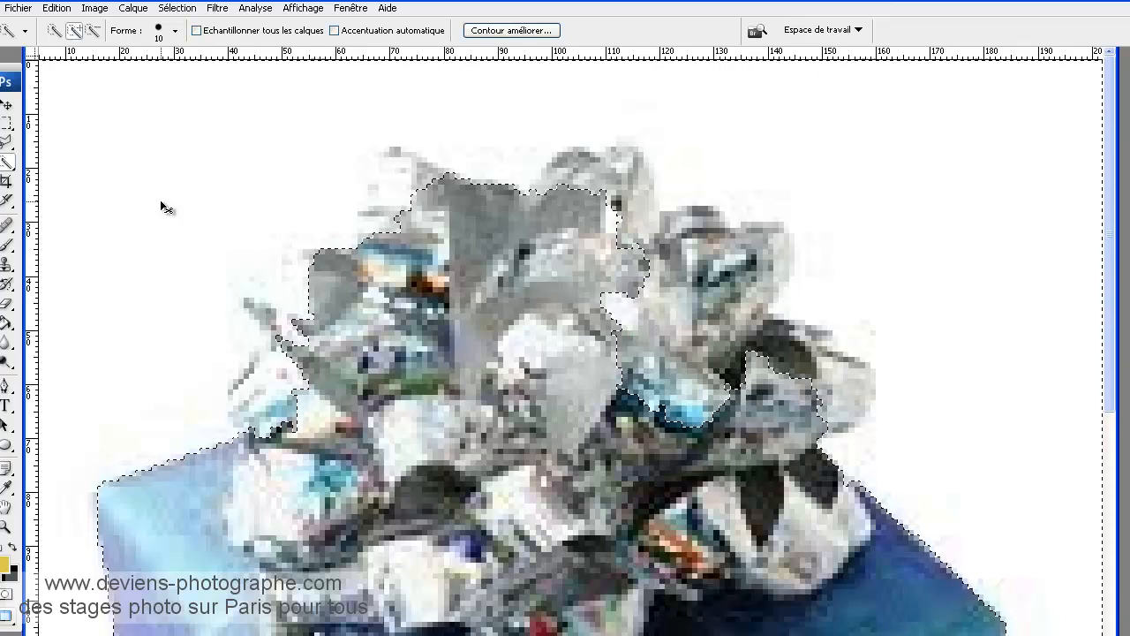
{"action": "key", "text": "ctrl+z"}
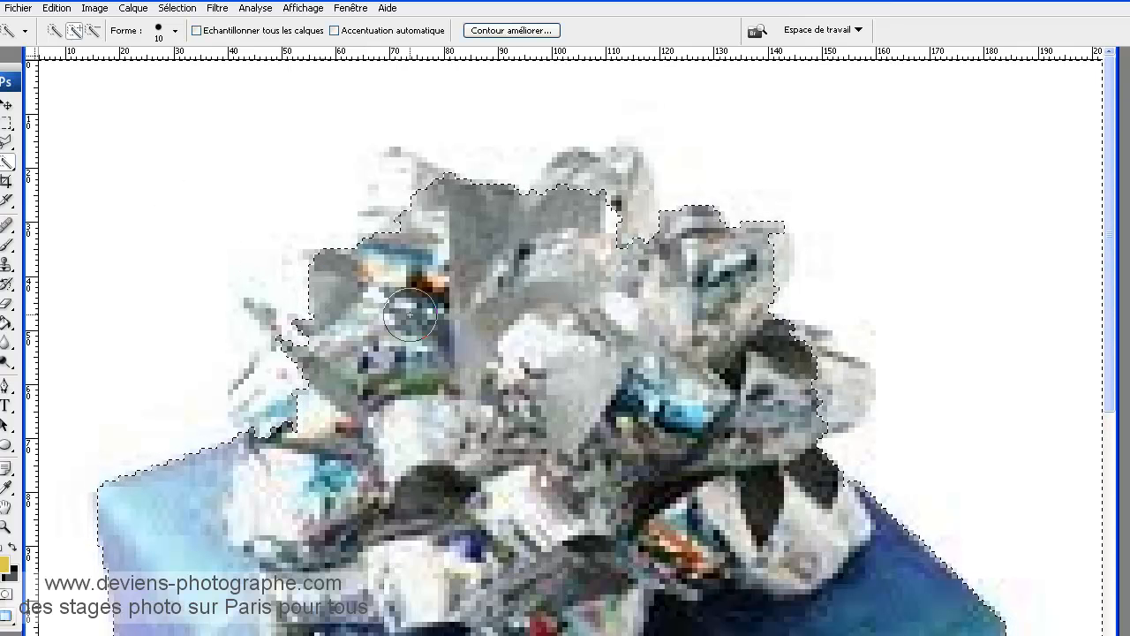
{"action": "key", "text": "alt"}
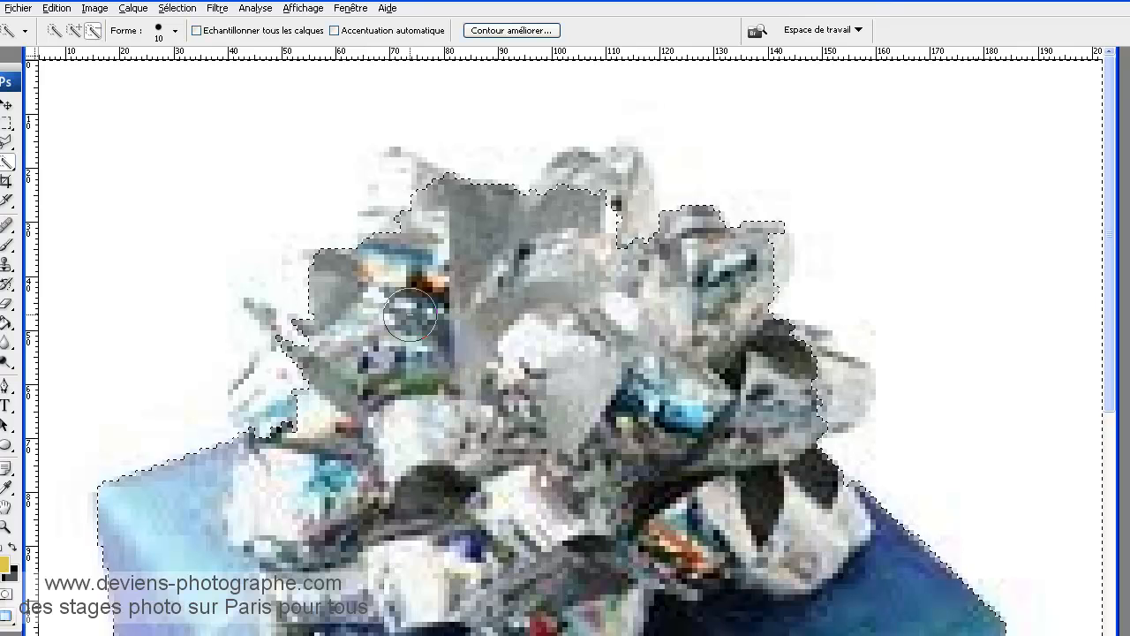
{"action": "left_click", "coordinate": [74, 30]}
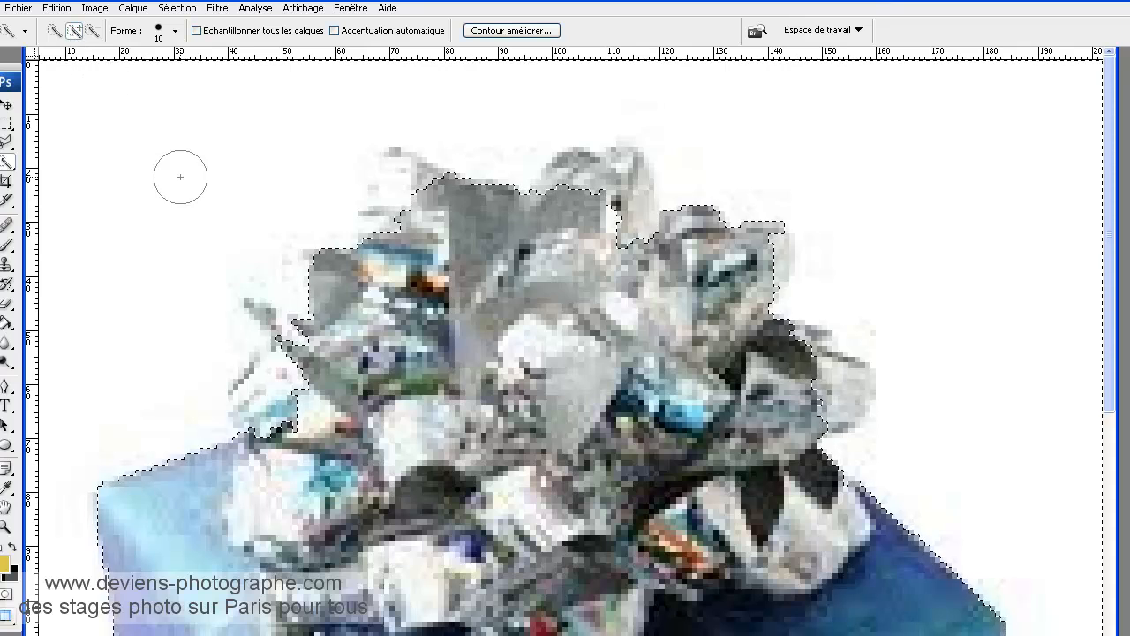
{"action": "left_click", "coordinate": [55, 30]}
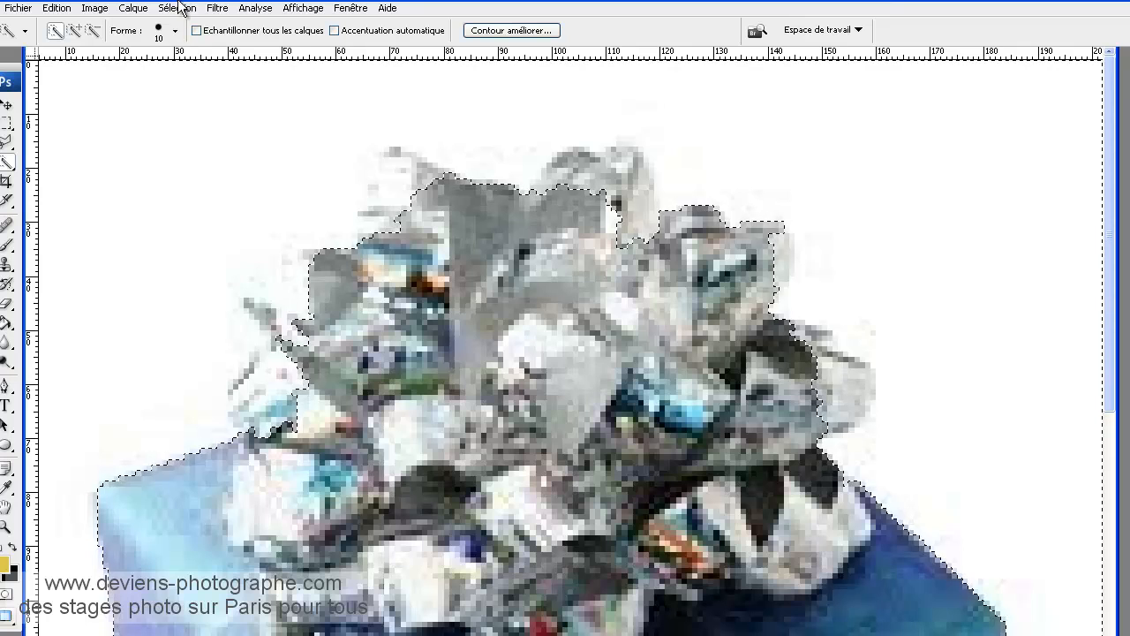
{"action": "left_click", "coordinate": [72, 33]}
Step: Subtract the outer loops of the silver bow from the background selection, then check the outline around the box
{"action": "key", "text": "alt"}
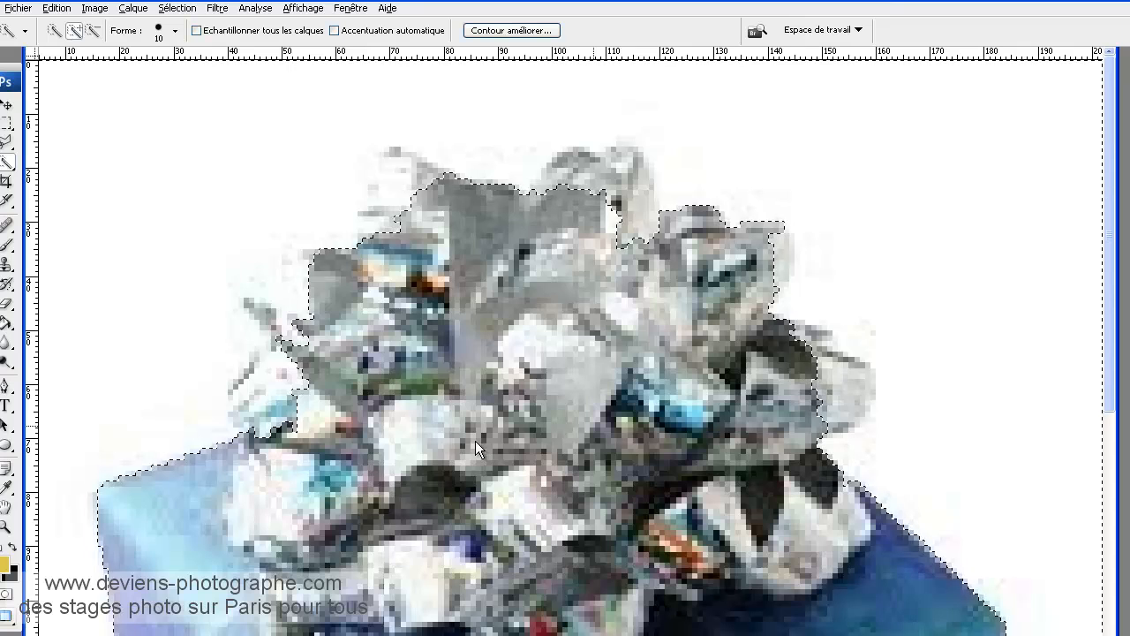
{"action": "left_click", "coordinate": [280, 381]}
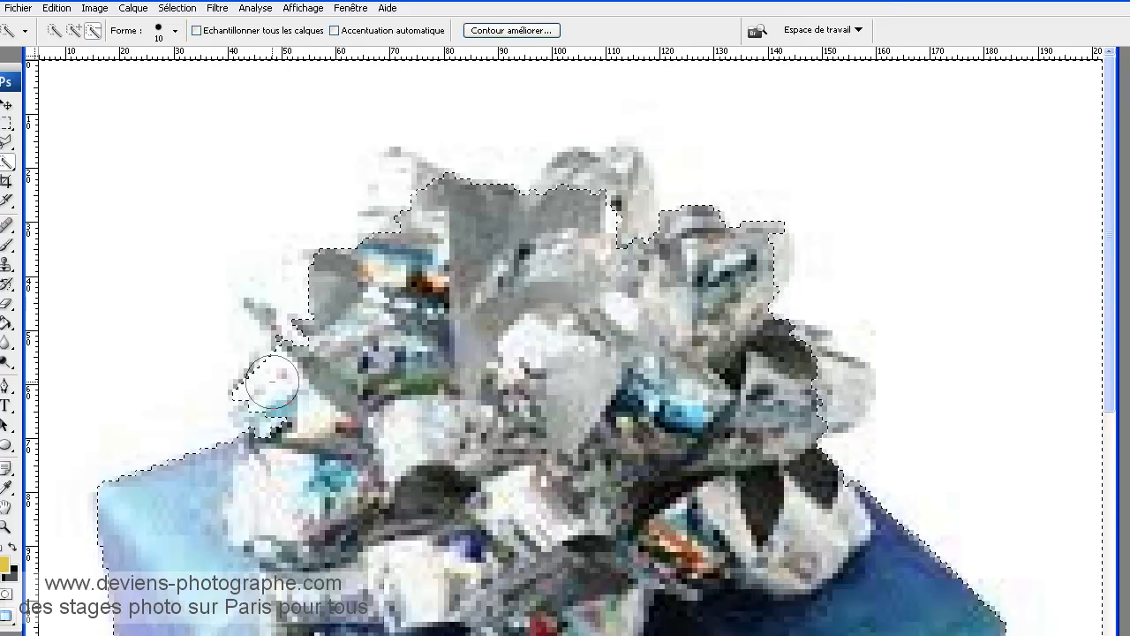
{"action": "left_click", "coordinate": [269, 365]}
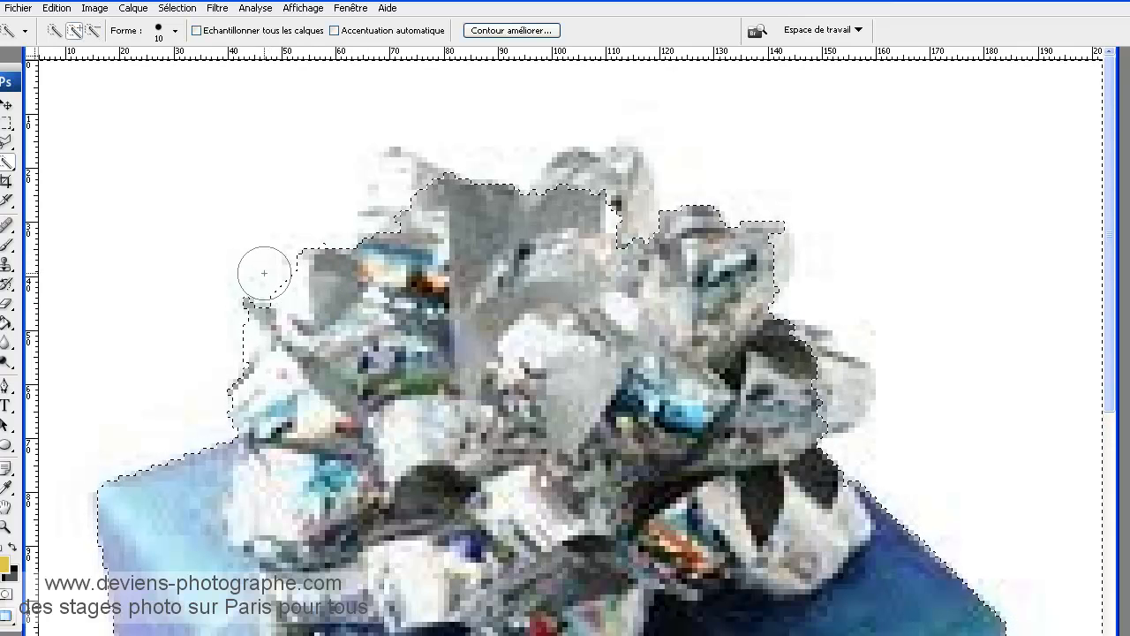
{"action": "mouse_move", "coordinate": [267, 261]}
{"action": "left_mouse_down"}
{"action": "mouse_move", "coordinate": [302, 246]}
{"action": "mouse_move", "coordinate": [337, 202]}
{"action": "mouse_move", "coordinate": [394, 184]}
{"action": "left_mouse_up"}
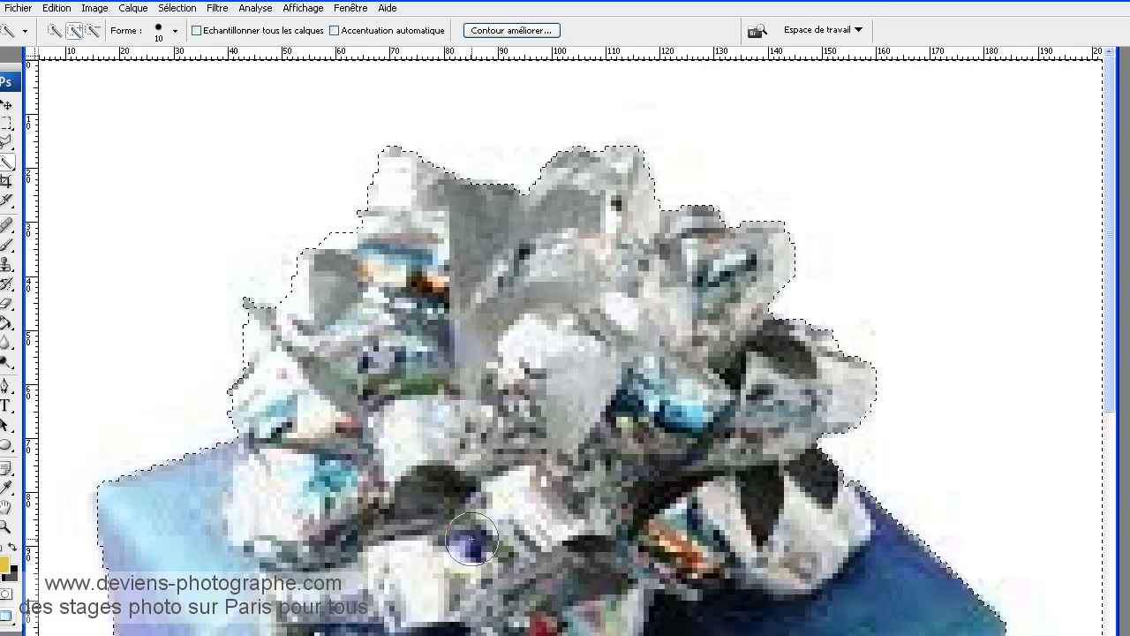
{"action": "scroll", "coordinate": [471, 538], "scroll_direction": "down", "scroll_amount": 10}
{"action": "scroll", "coordinate": [454, 519], "scroll_direction": "down", "scroll_amount": 5}
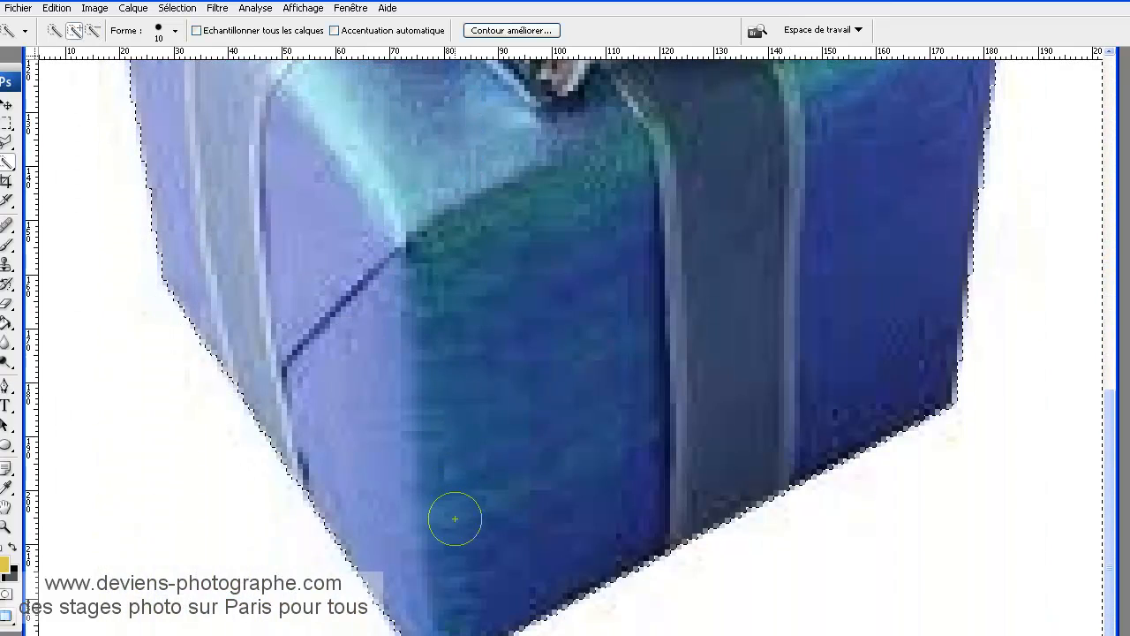
{"action": "scroll", "coordinate": [454, 518], "scroll_direction": "up", "scroll_amount": 10}
{"action": "scroll", "coordinate": [455, 518], "scroll_direction": "up", "scroll_amount": 2}
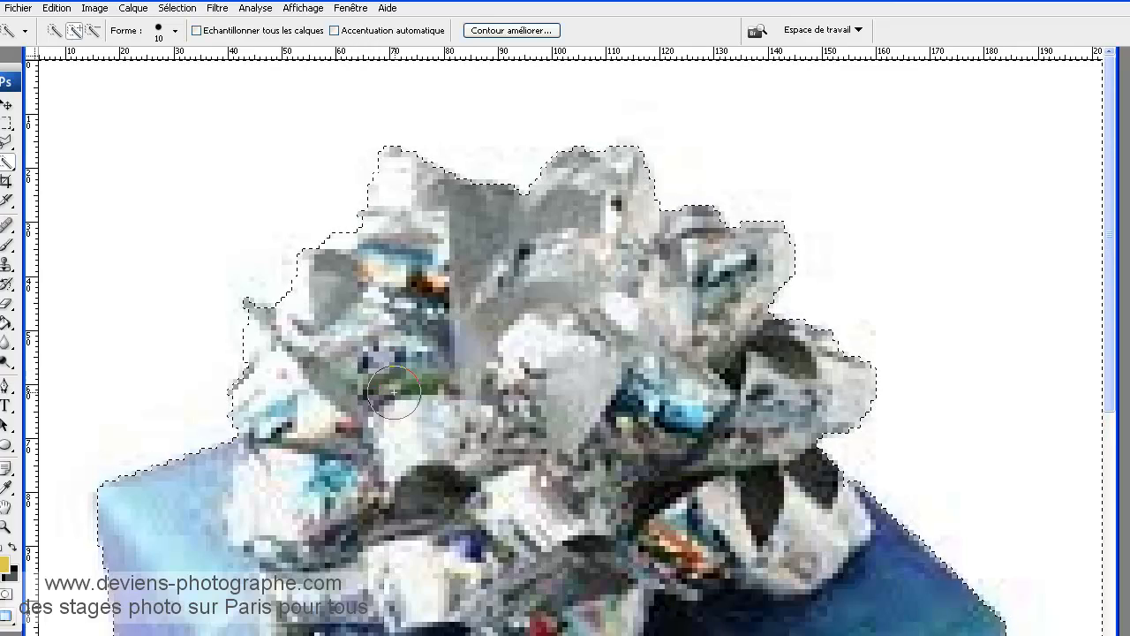
Step: Invert the background selection so that the gift itself is selected
{"action": "key", "text": "ctrl+minus"}
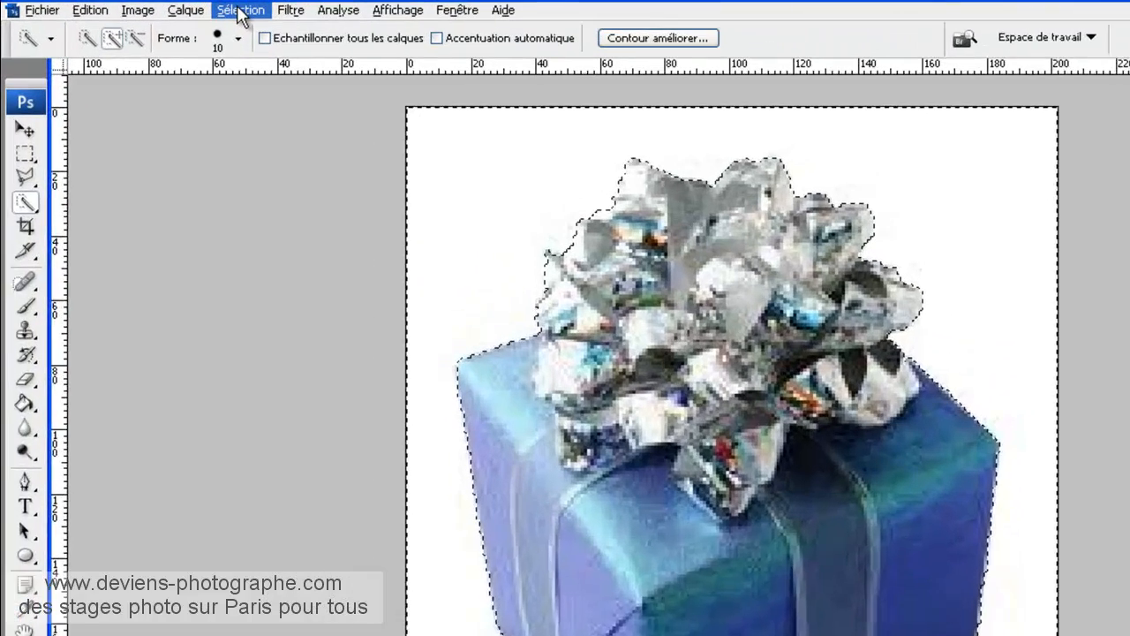
{"action": "left_click", "coordinate": [239, 12]}
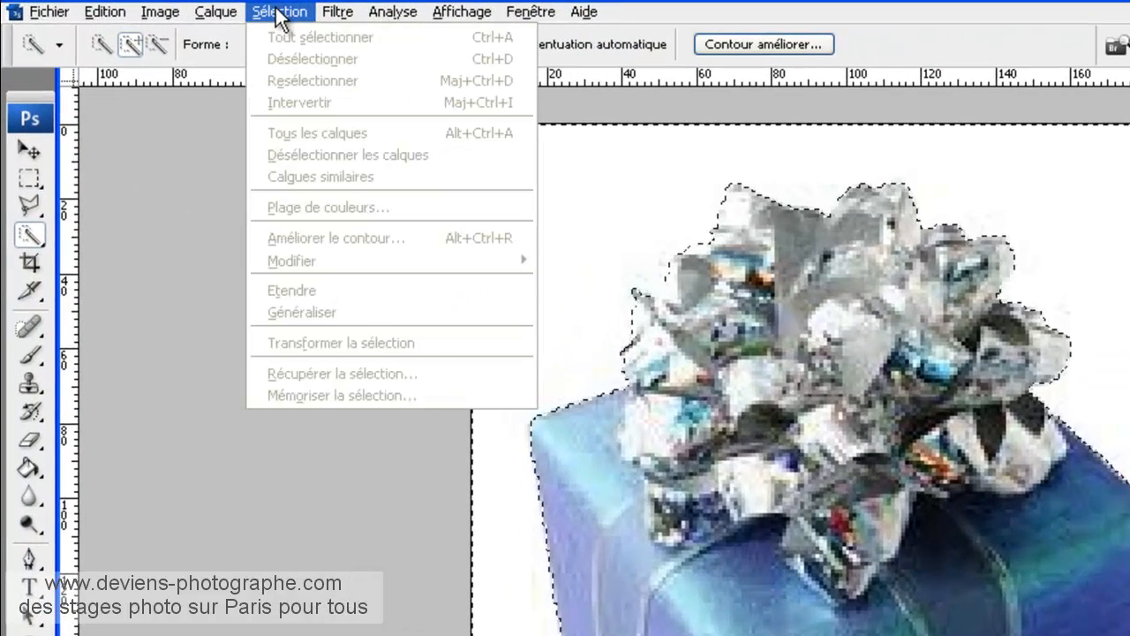
{"action": "left_click", "coordinate": [242, 13]}
{"action": "left_click", "coordinate": [242, 13]}
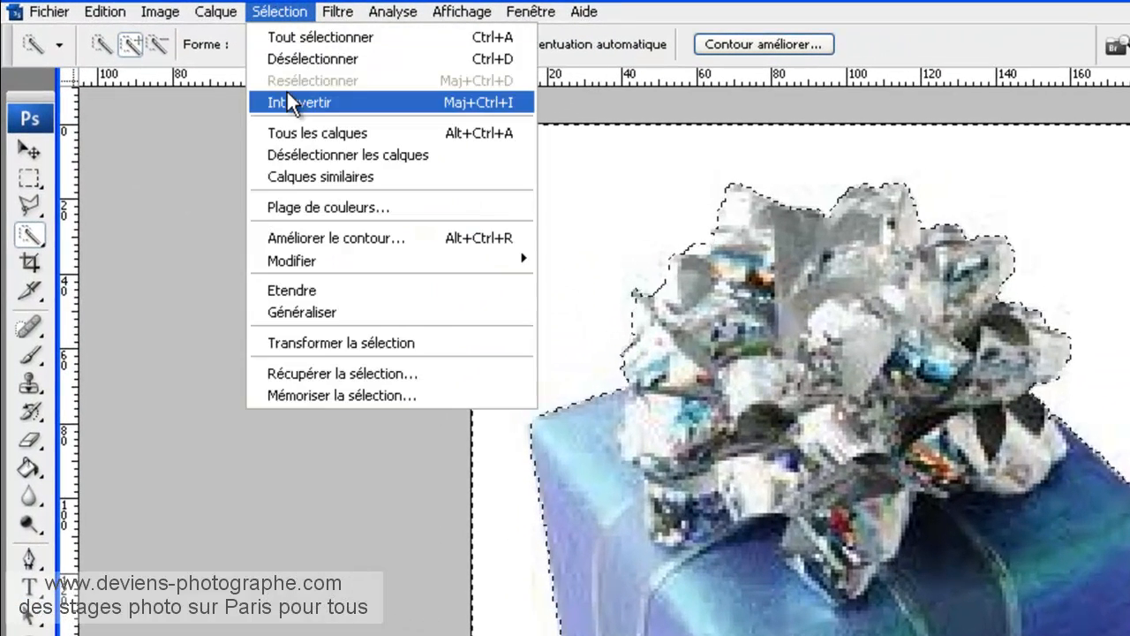
{"action": "left_click", "coordinate": [288, 99]}
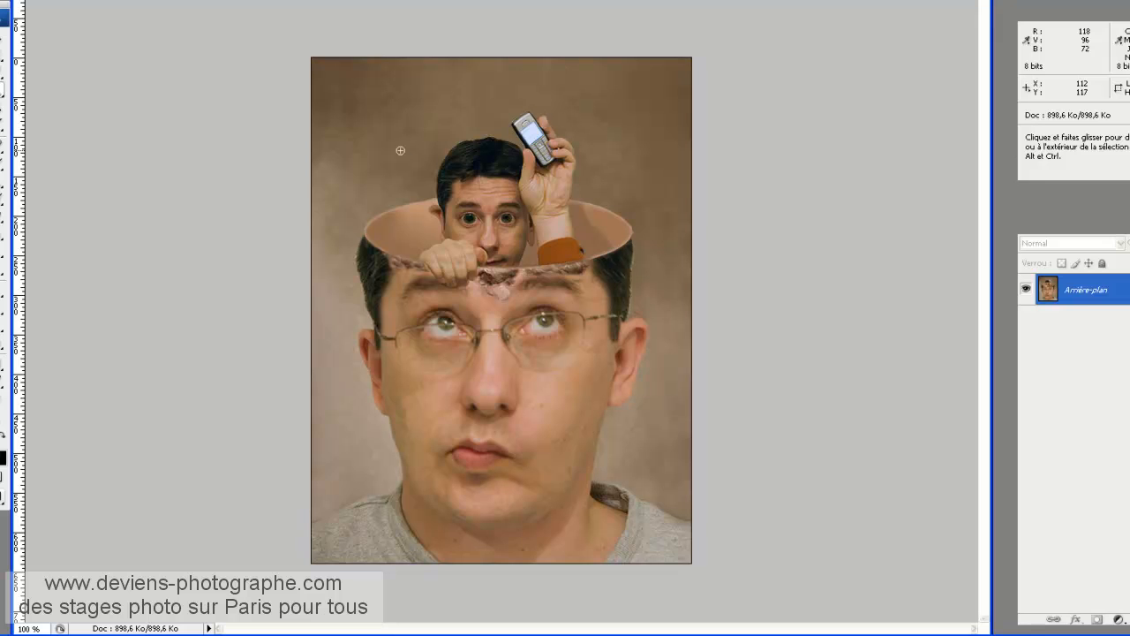
Step: Paste the cut-out gift into the portrait, move it over the small man's raised hand, and start Free Transform
{"action": "key", "text": "v"}
{"action": "key", "text": "ctrl+v"}
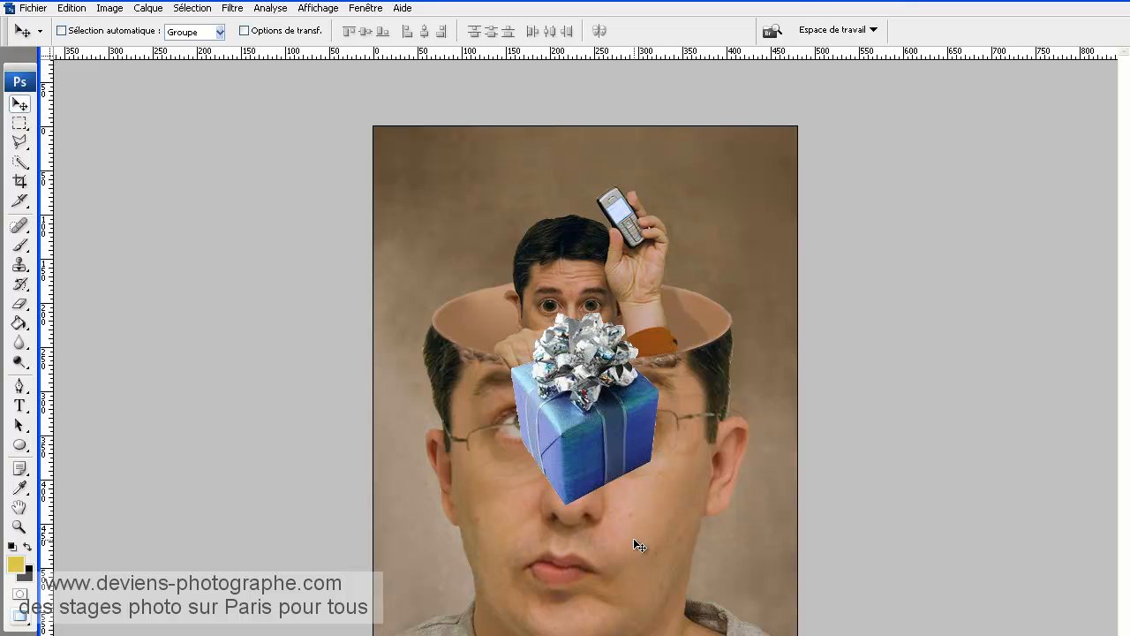
{"action": "left_click_drag", "start_coordinate": [594, 455], "coordinate": [624, 286]}
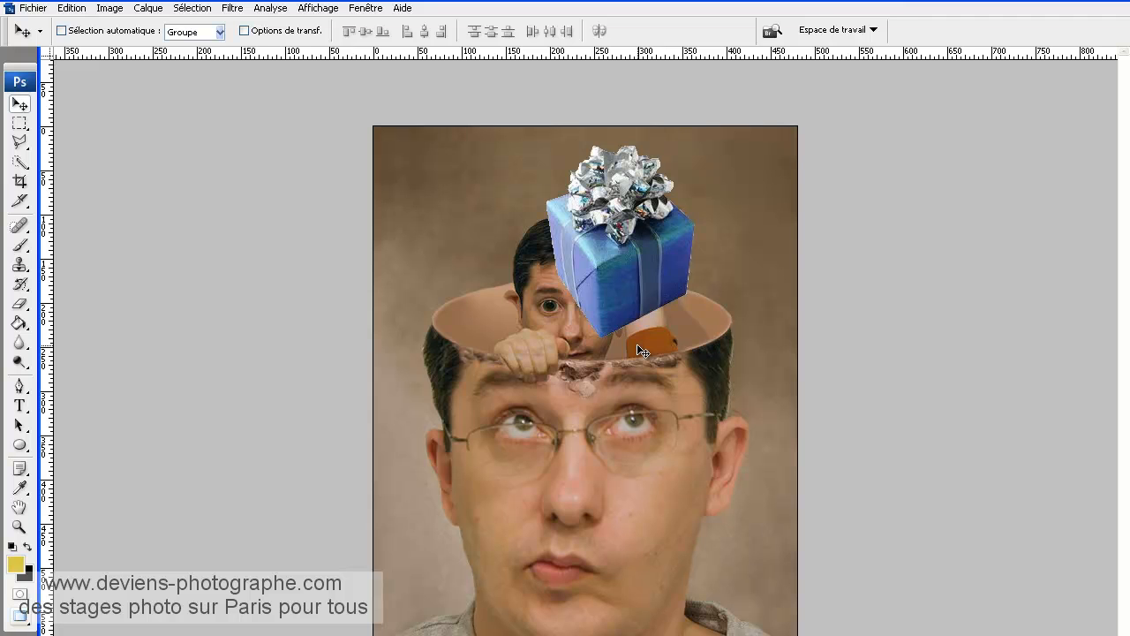
{"action": "key", "text": "ctrl+t"}
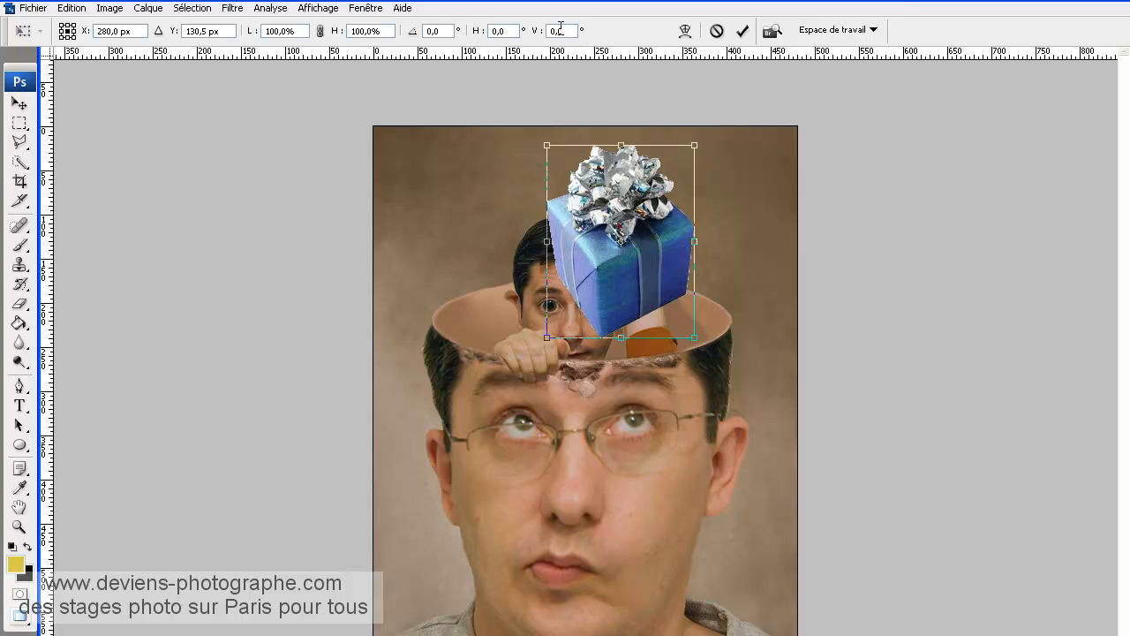
Step: Try scaling only the gift's width to 50 %, and restore the width to 100 %
{"action": "left_click", "coordinate": [506, 35]}
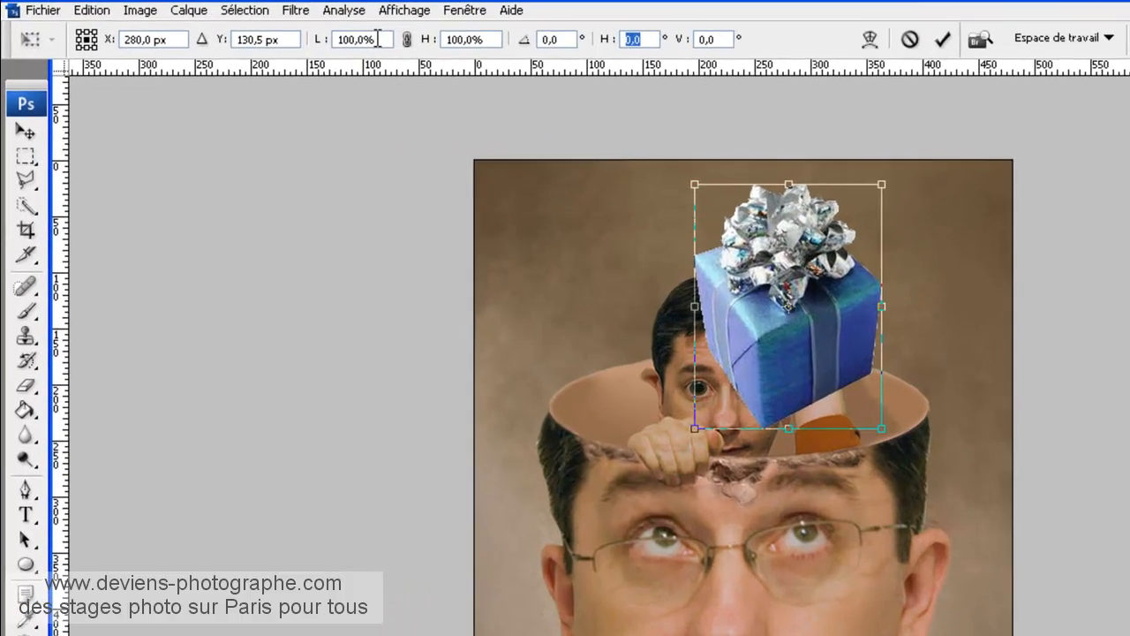
{"action": "left_click", "coordinate": [281, 31]}
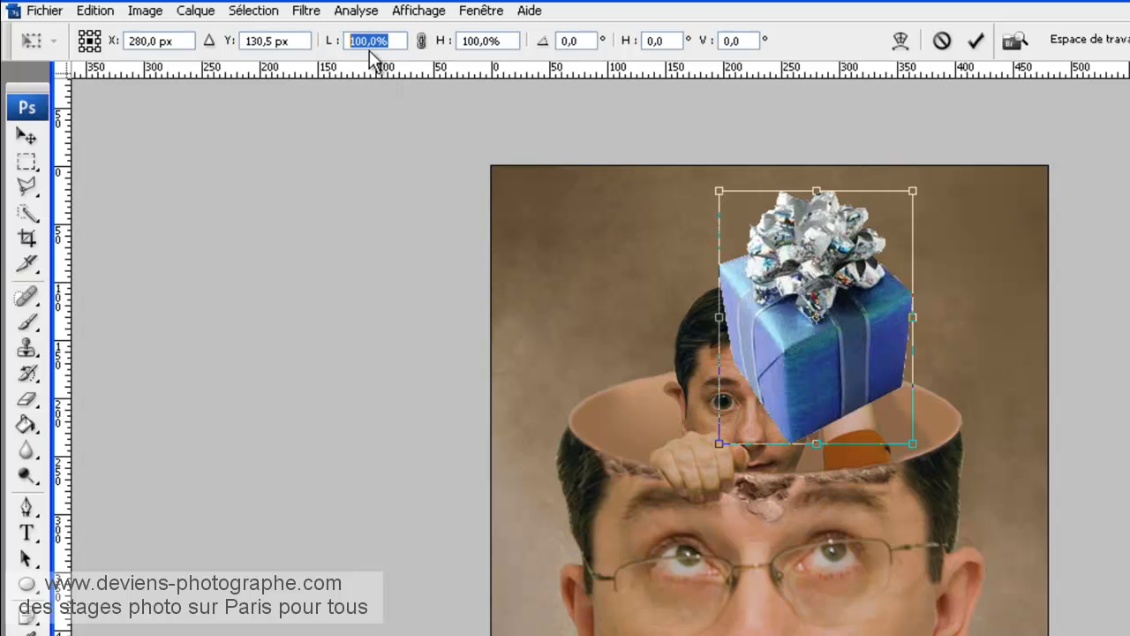
{"action": "type", "text": "50"}
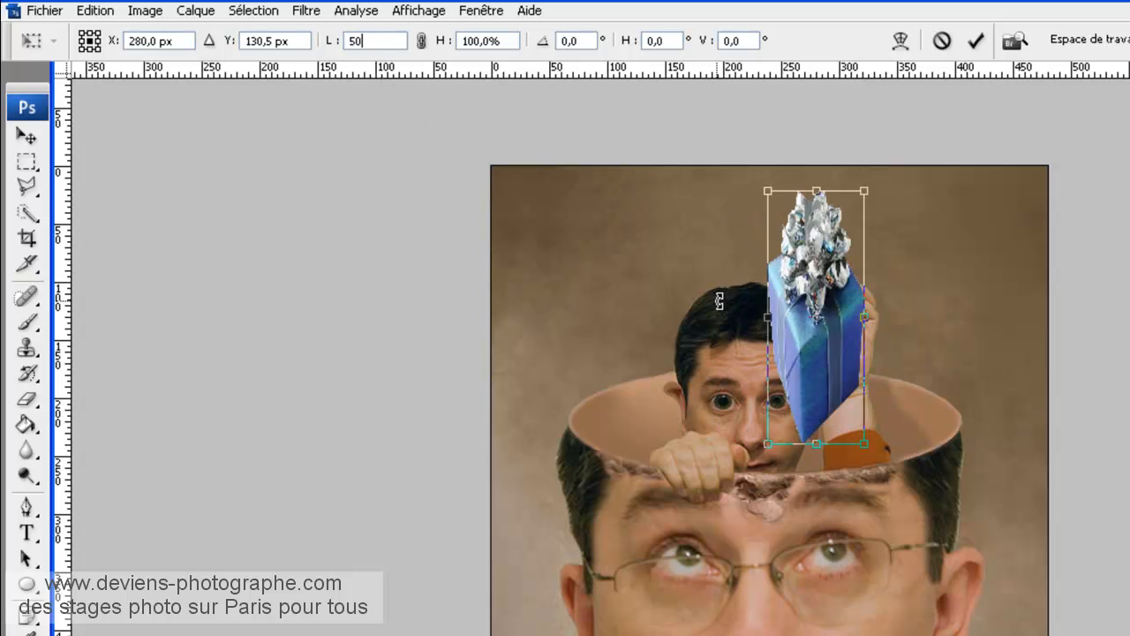
{"action": "left_click_drag", "start_coordinate": [368, 41], "coordinate": [303, 37]}
{"action": "type", "text": "100"}
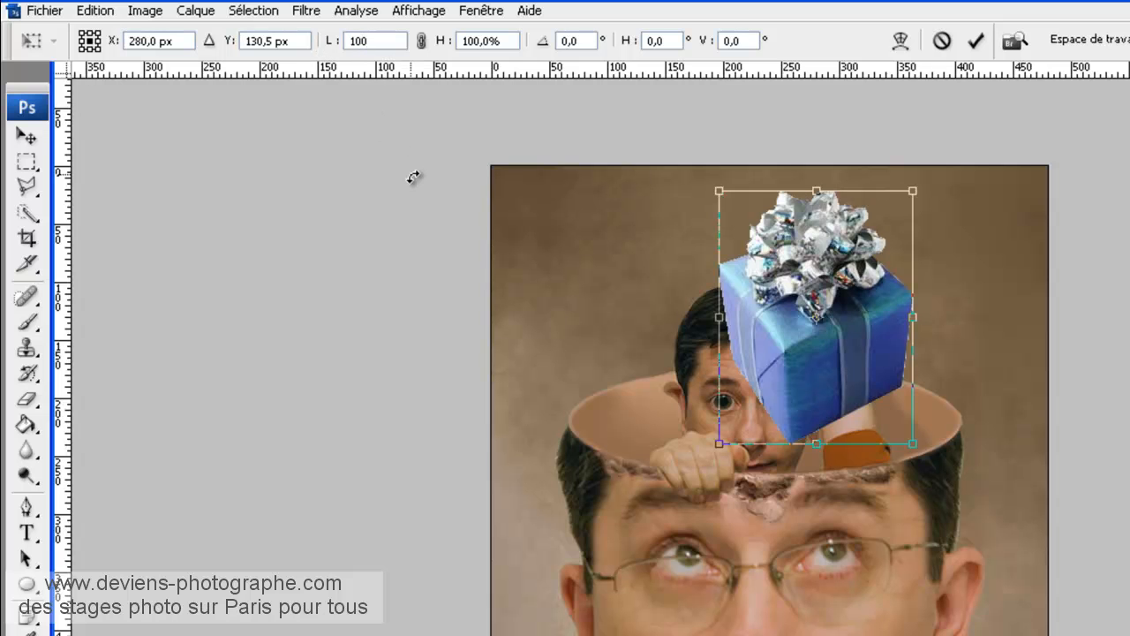
Step: Link the gift's width and height, scale it to 50 %, and move it up slightly over the hand
{"action": "left_click", "coordinate": [422, 41]}
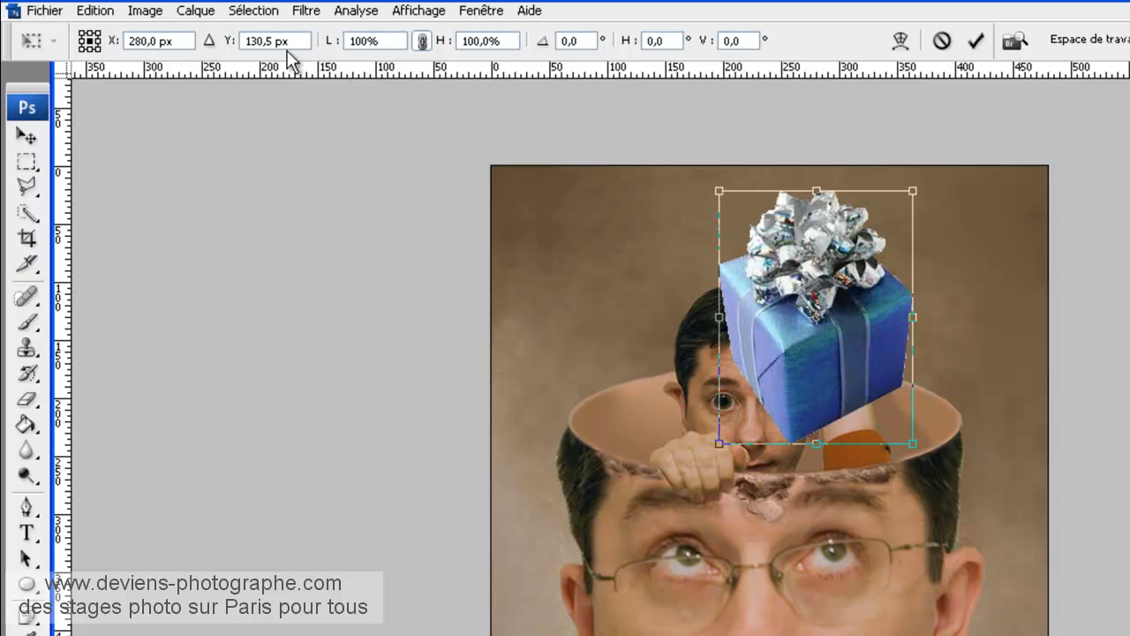
{"action": "double_click", "coordinate": [380, 41]}
{"action": "type", "text": "50"}
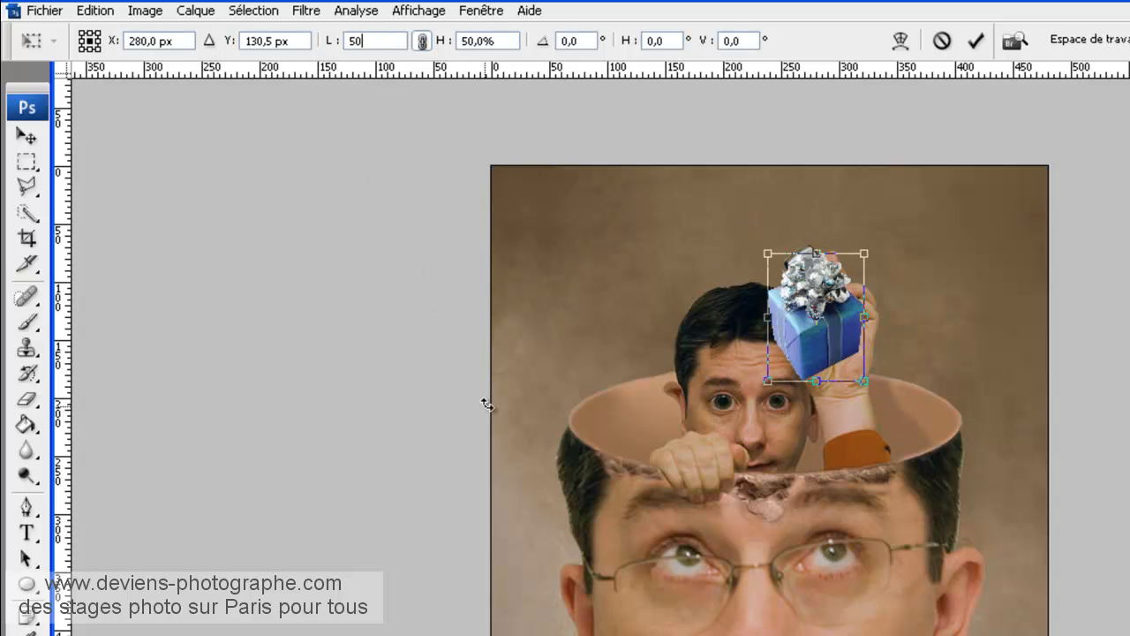
{"action": "left_click", "coordinate": [821, 340]}
{"action": "mouse_move", "coordinate": [821, 340]}
{"action": "left_mouse_down"}
{"action": "mouse_move", "coordinate": [768, 293]}
{"action": "mouse_move", "coordinate": [816, 327]}
{"action": "left_mouse_up"}
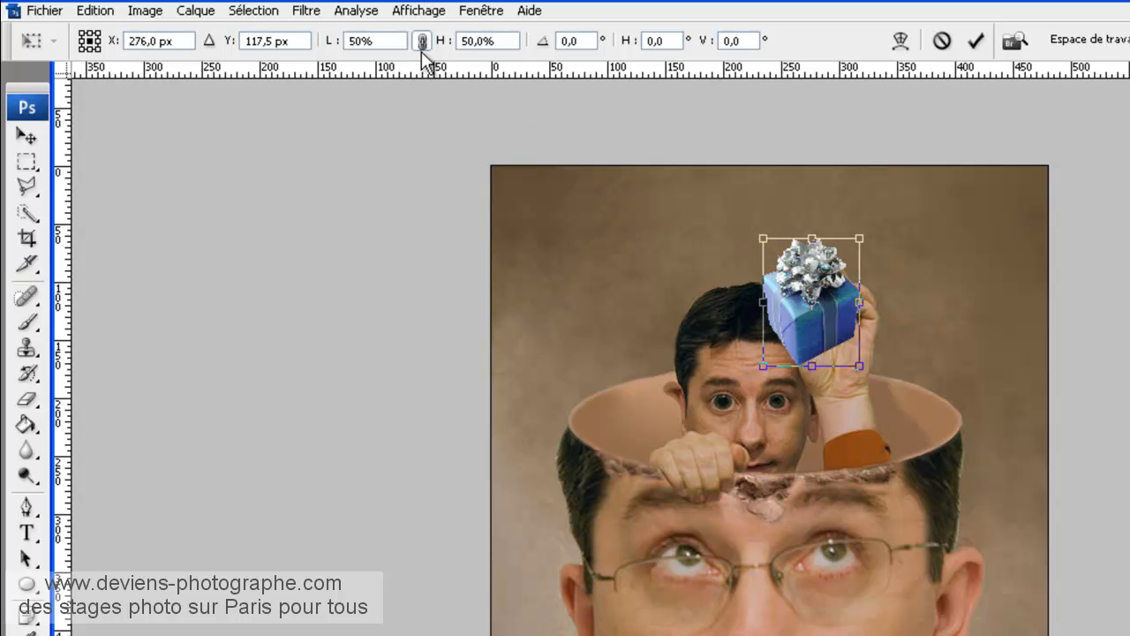
Step: Shrink the gift proportionally to 46.9 %, place it over the phone in the small man's hand, and apply the transform
{"action": "left_click_drag", "start_coordinate": [753, 234], "coordinate": [731, 262]}
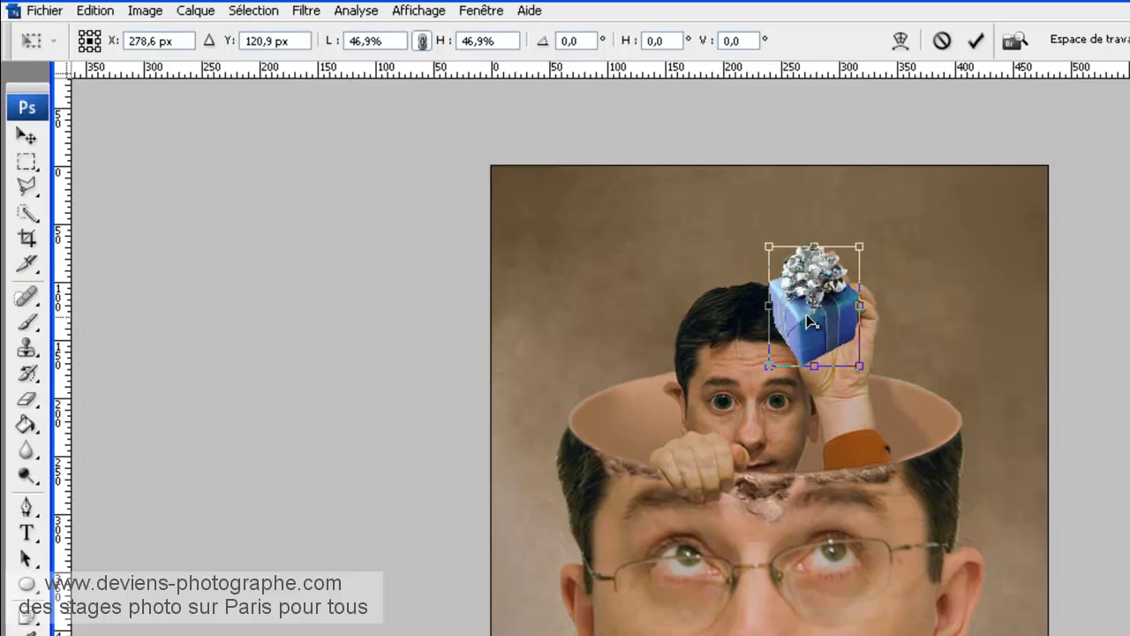
{"action": "left_click_drag", "start_coordinate": [810, 305], "coordinate": [799, 291]}
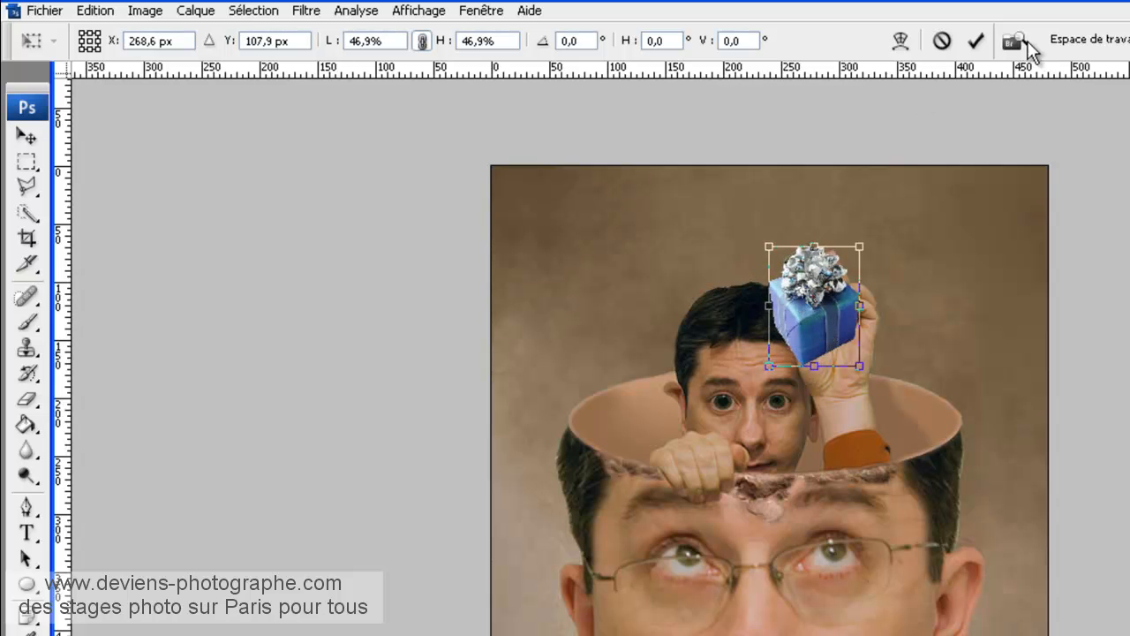
{"action": "left_click", "coordinate": [977, 42]}
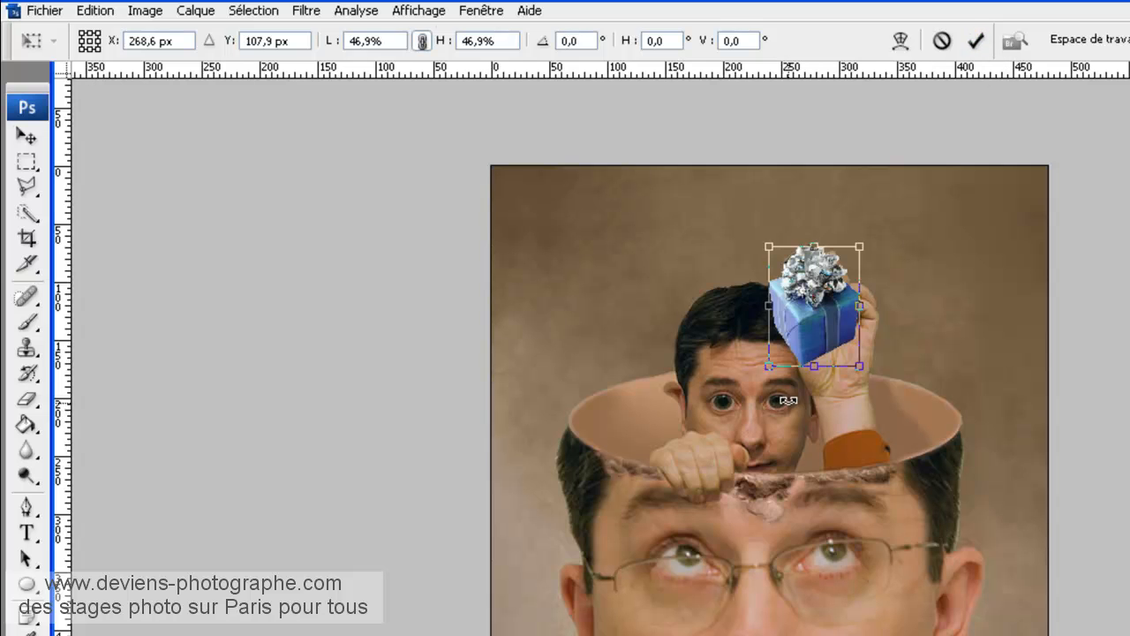
{"action": "mouse_move", "coordinate": [819, 337]}
{"action": "left_mouse_down"}
{"action": "mouse_move", "coordinate": [781, 318]}
{"action": "mouse_move", "coordinate": [818, 318]}
{"action": "left_mouse_up"}
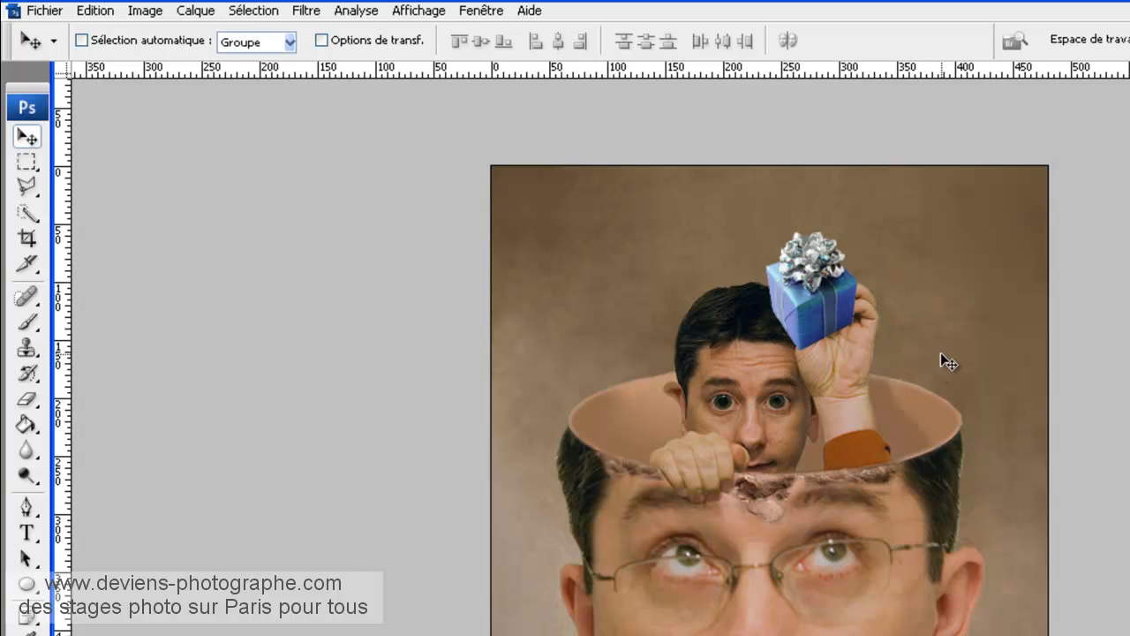
{"action": "mouse_move", "coordinate": [817, 306]}
{"action": "left_mouse_down"}
{"action": "mouse_move", "coordinate": [651, 349]}
{"action": "mouse_move", "coordinate": [800, 298]}
{"action": "left_mouse_up"}
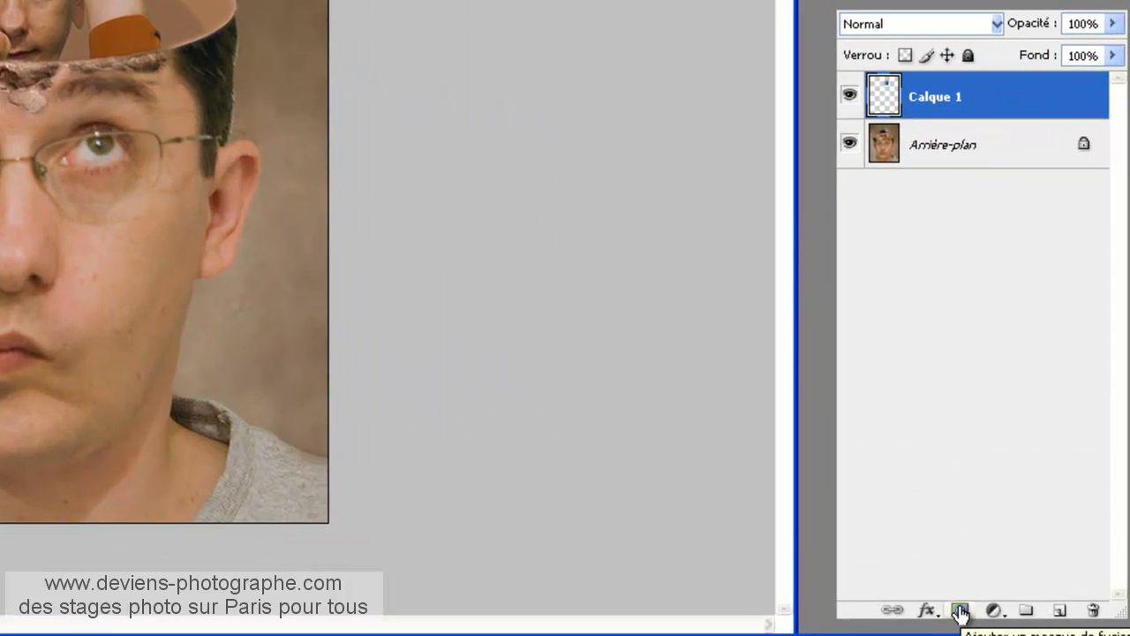
Step: Add a layer mask to the gift layer, compare the picture without the gift, and leave the mask active
{"action": "left_click", "coordinate": [958, 610]}
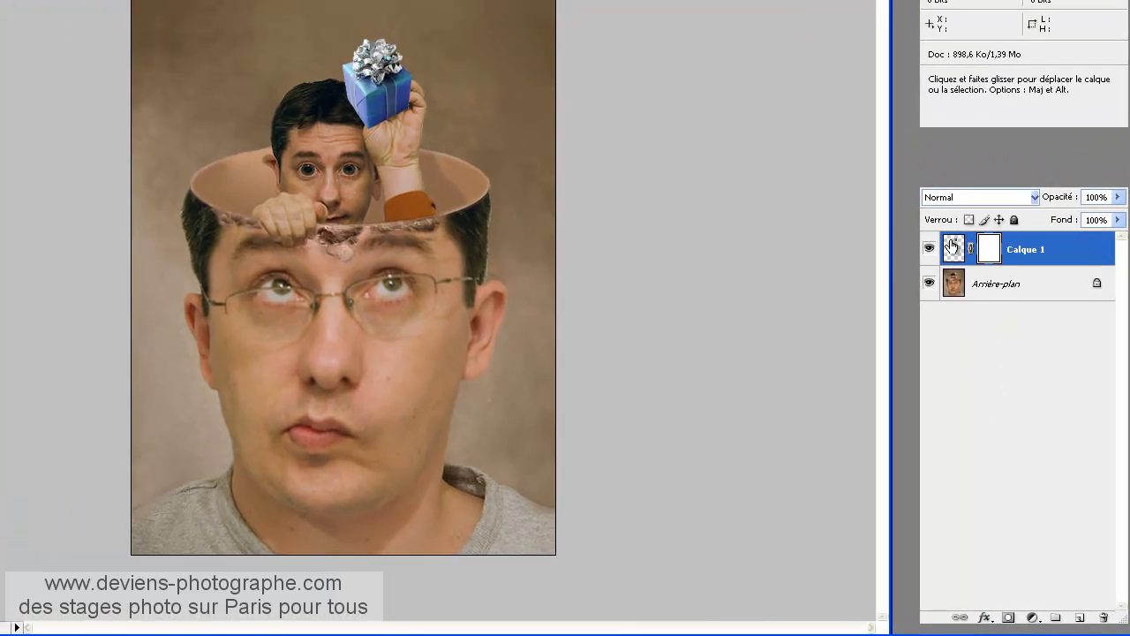
{"action": "left_click", "coordinate": [930, 250]}
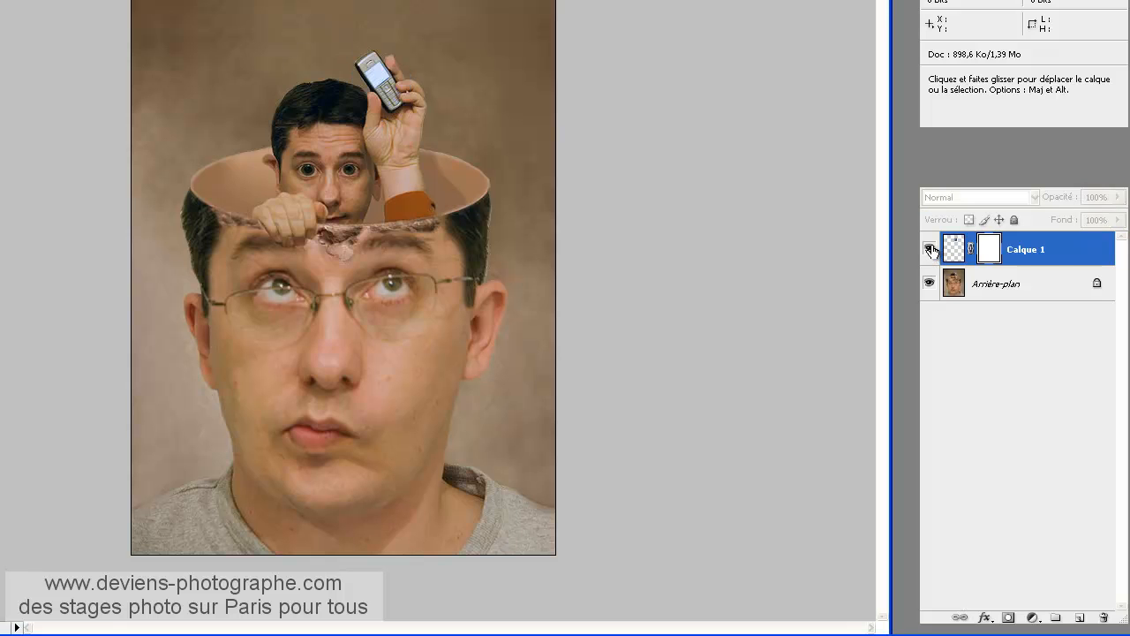
{"action": "left_click", "coordinate": [930, 250]}
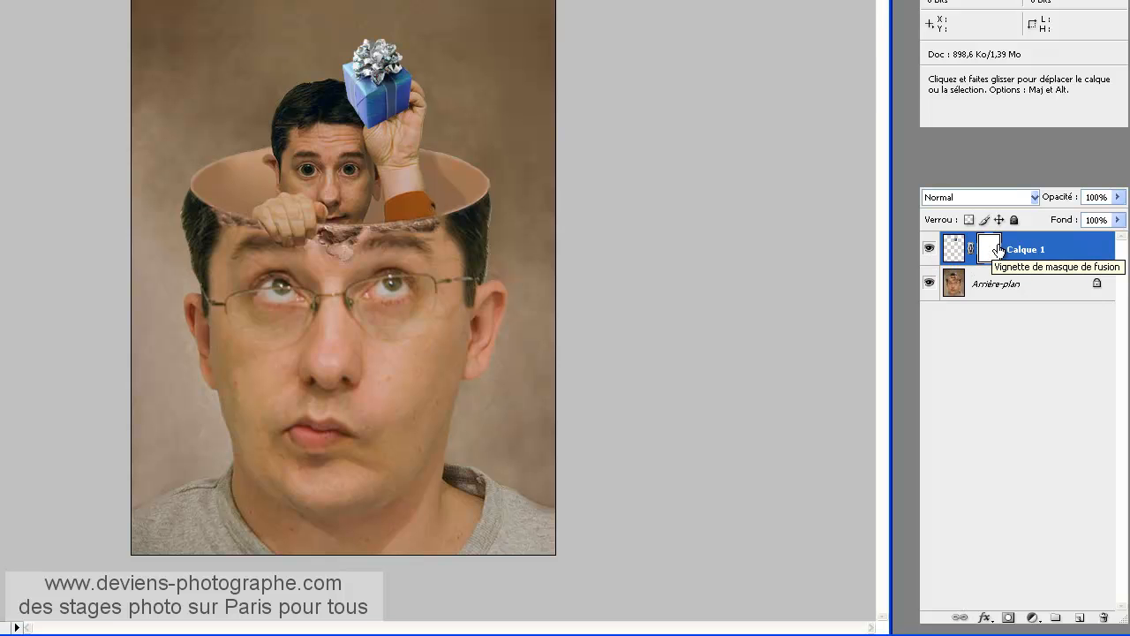
{"action": "left_click", "coordinate": [952, 252]}
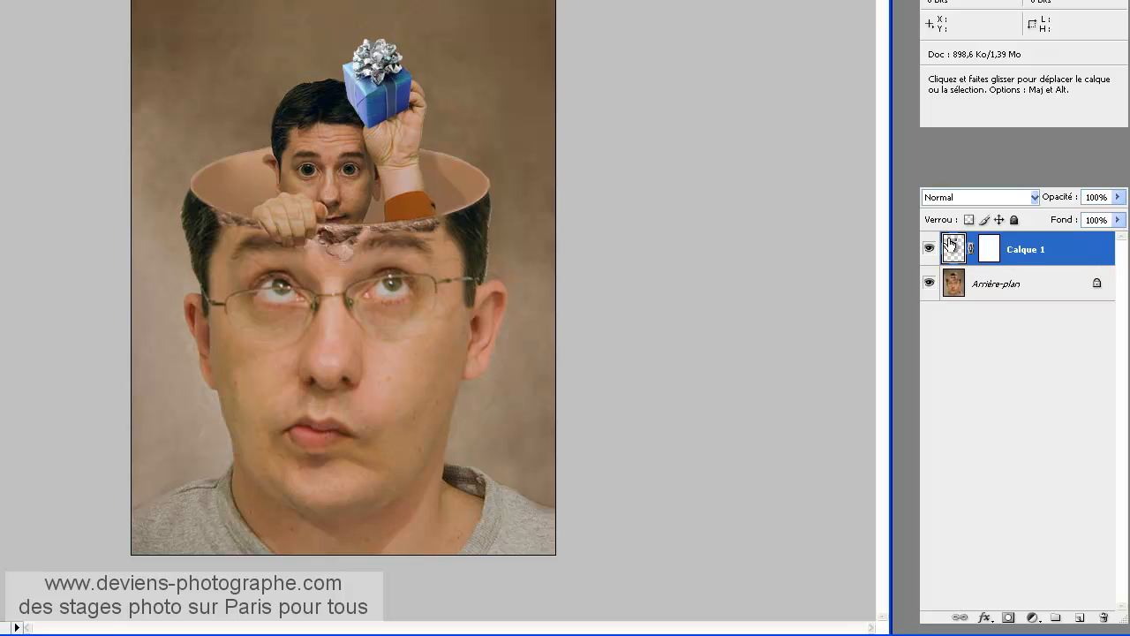
{"action": "left_click", "coordinate": [989, 256]}
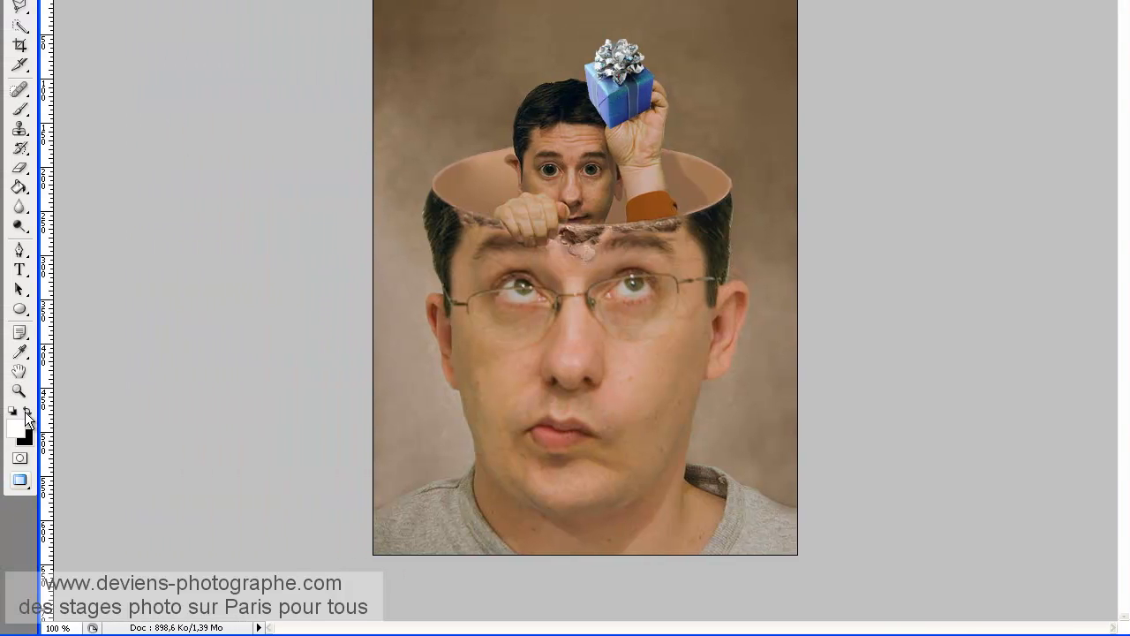
Step: Paint black on the gift's mask with a size 9 brush to reveal the lower bent finger in front of the box
{"action": "left_click", "coordinate": [26, 412]}
{"action": "left_click", "coordinate": [18, 206]}
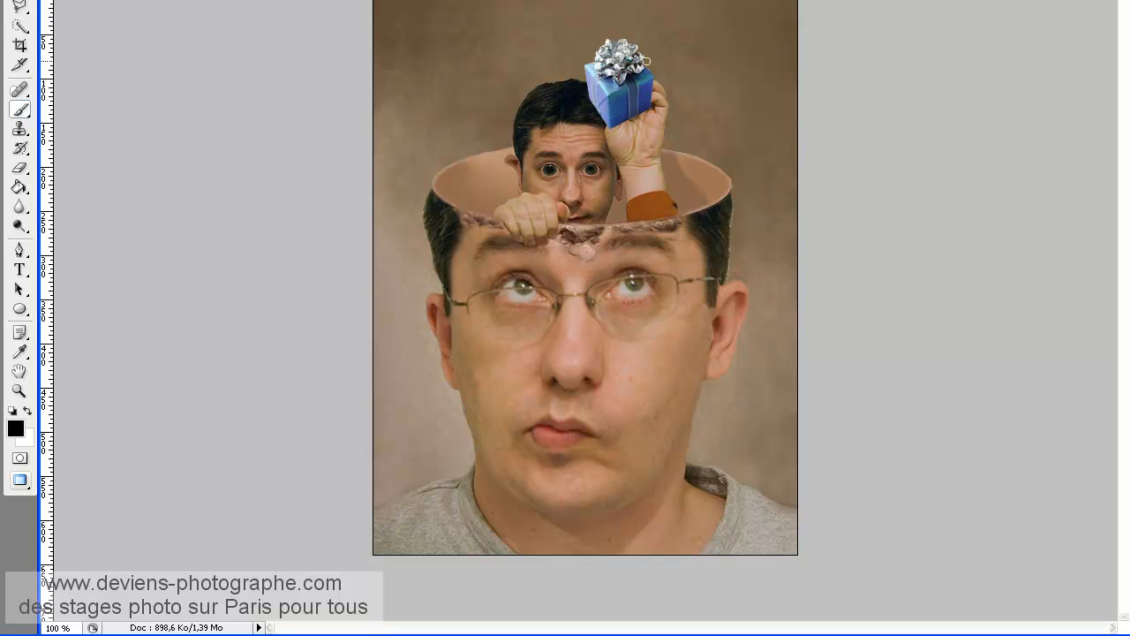
{"action": "scroll", "coordinate": [647, 56], "scroll_direction": "up", "scroll_amount": 5}
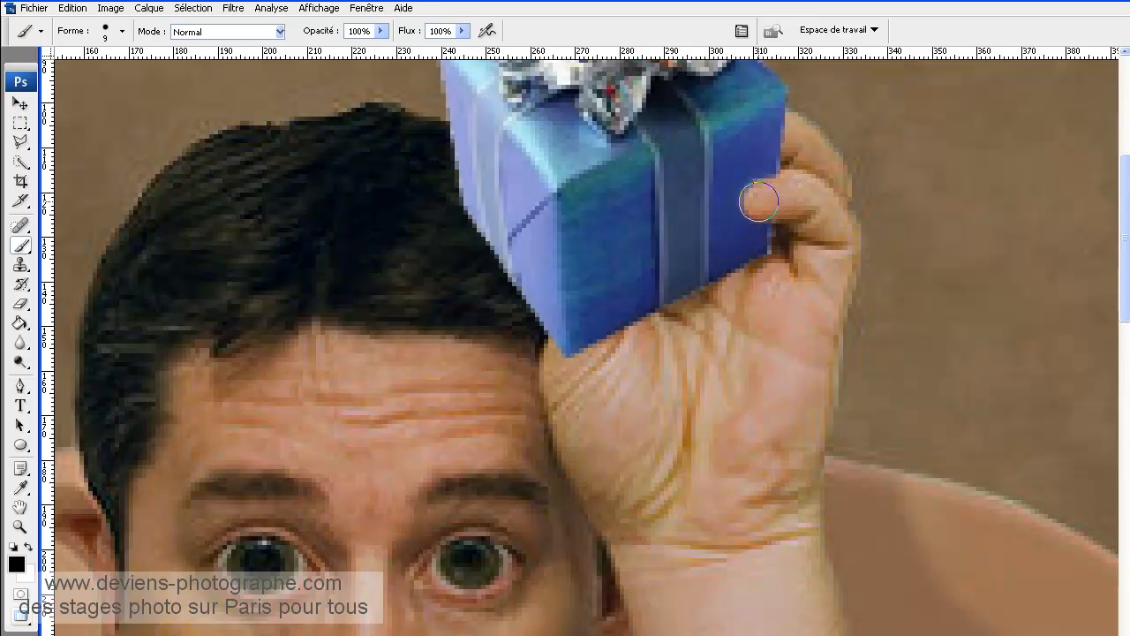
{"action": "left_click_drag", "start_coordinate": [739, 204], "coordinate": [732, 192]}
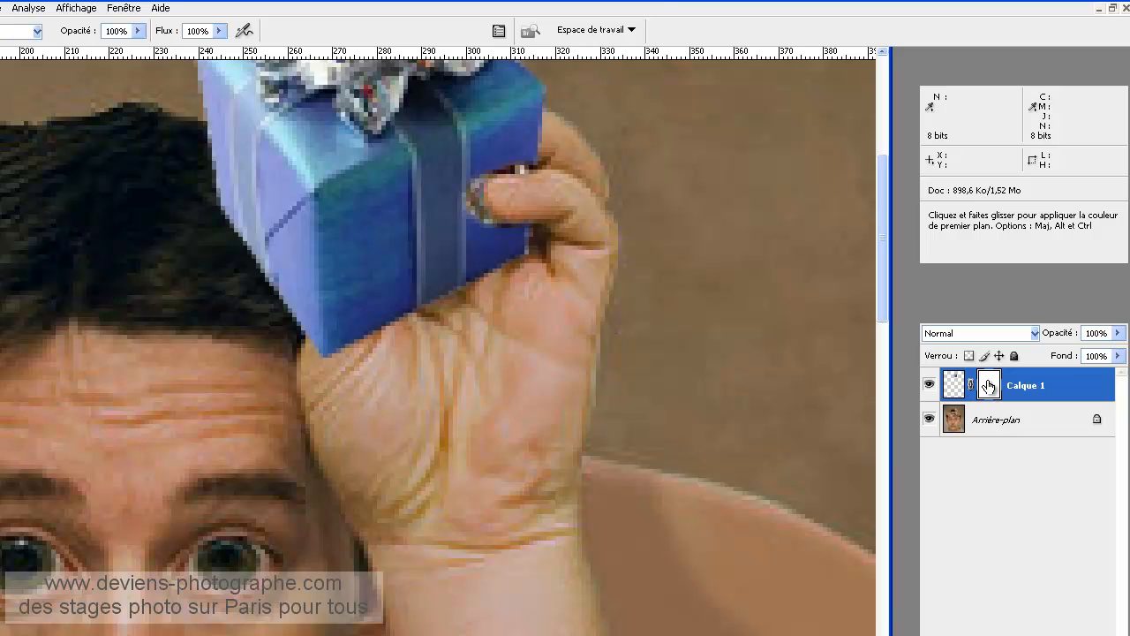
Step: Examine the black-painted area by viewing the layer mask alone and comparing it with the composite
{"action": "left_click", "coordinate": [987, 386], "text": "alt"}
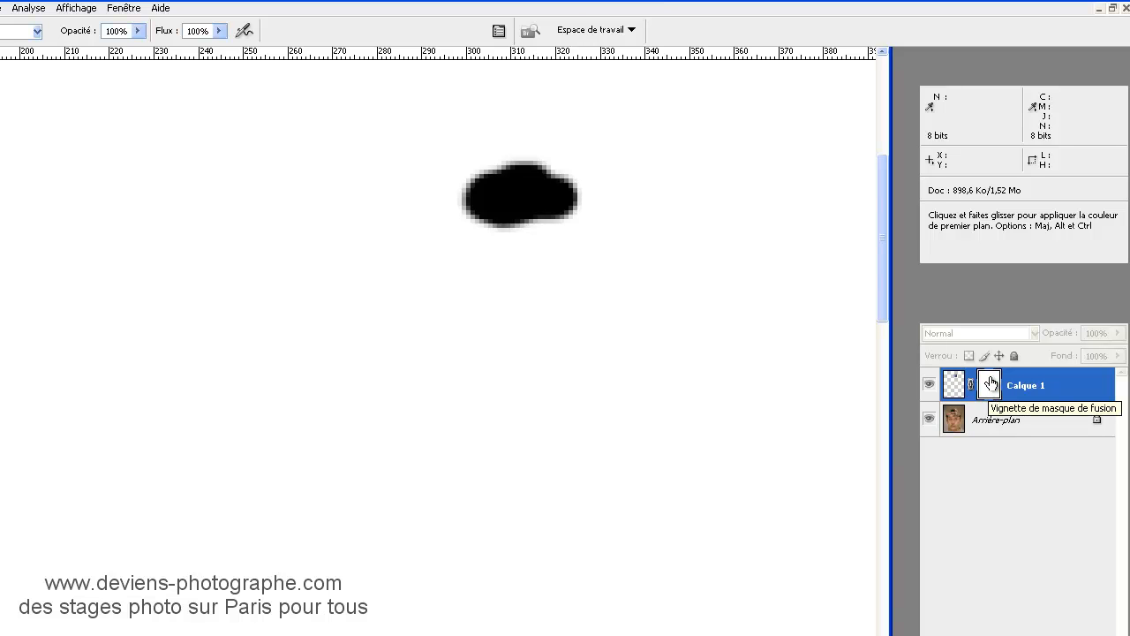
{"action": "left_click", "coordinate": [990, 384], "text": "alt"}
{"action": "left_click", "coordinate": [990, 384], "text": "alt"}
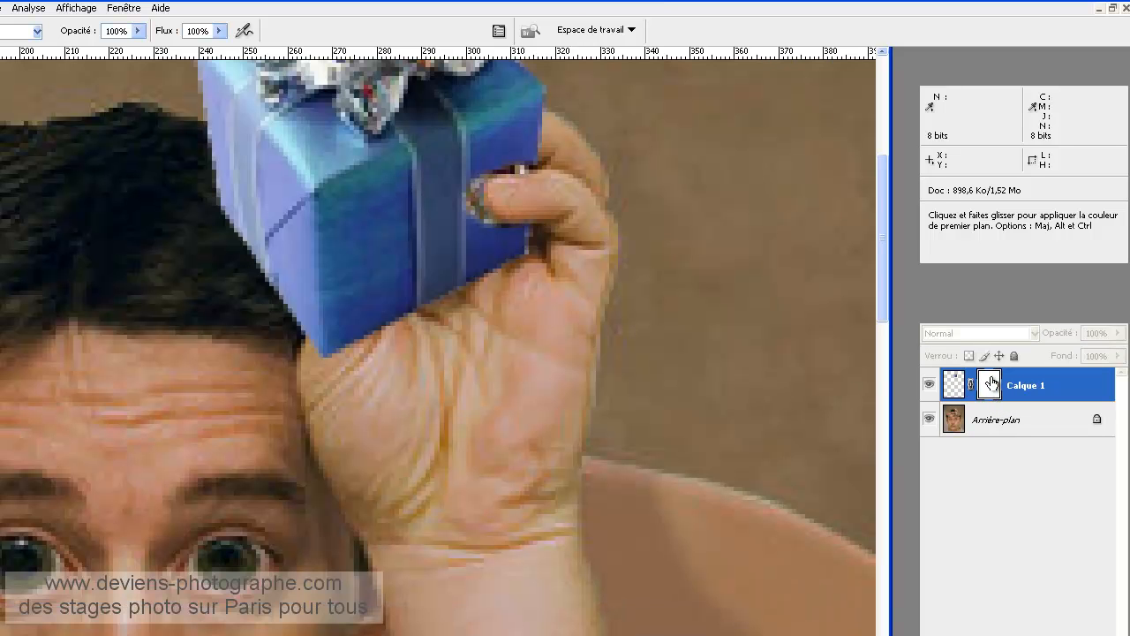
{"action": "left_click", "coordinate": [990, 384], "text": "alt"}
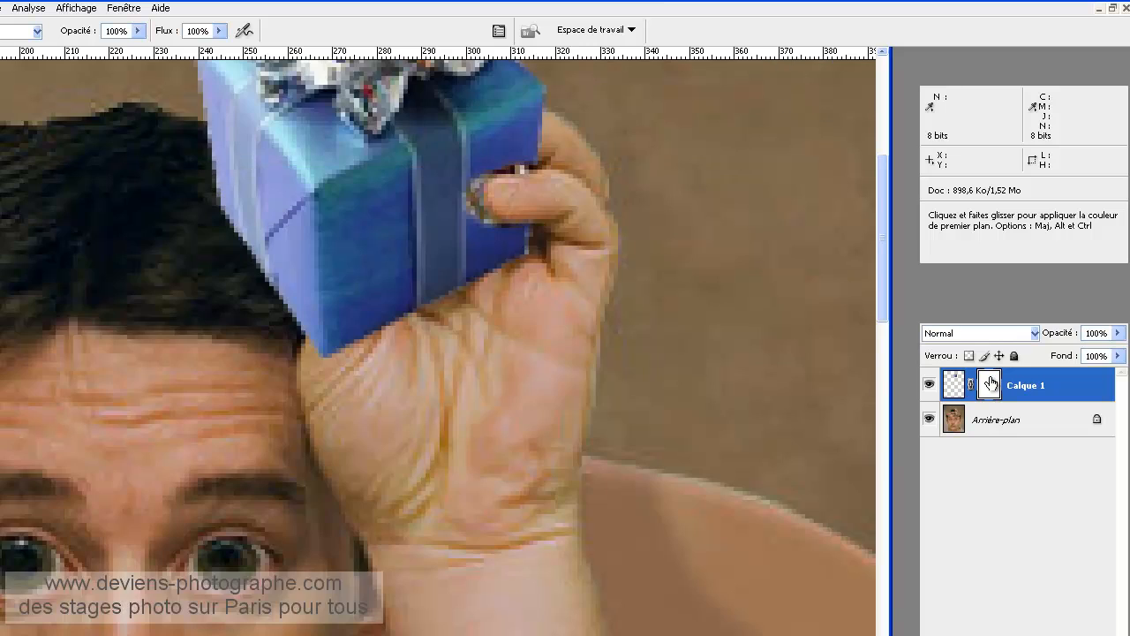
{"action": "left_click", "coordinate": [990, 384], "text": "alt"}
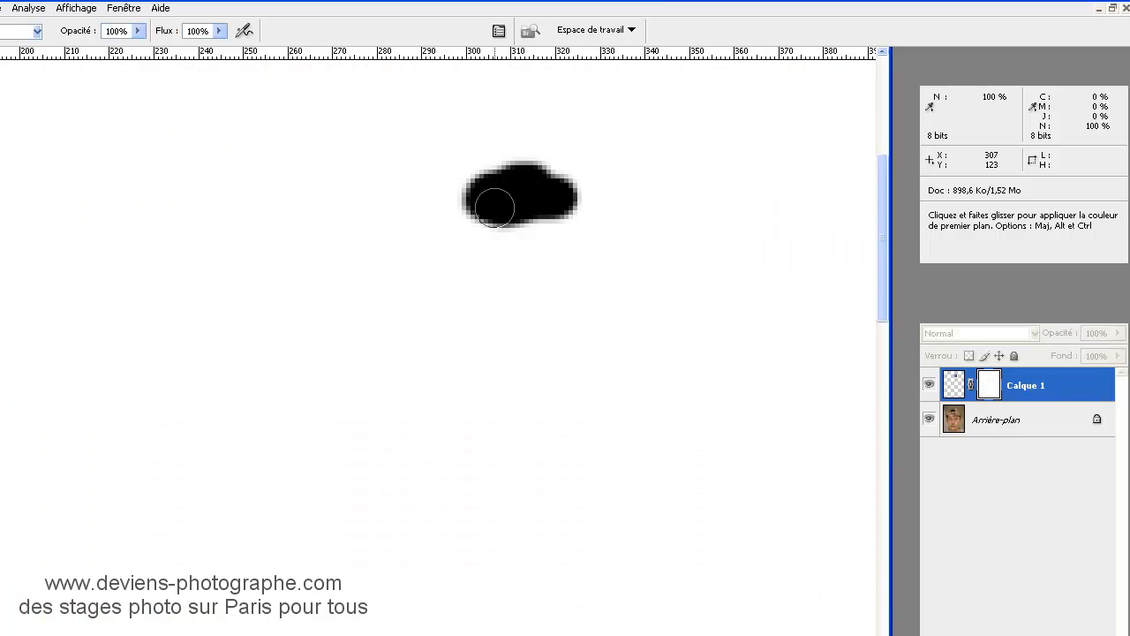
{"action": "left_click", "coordinate": [988, 383], "text": "alt"}
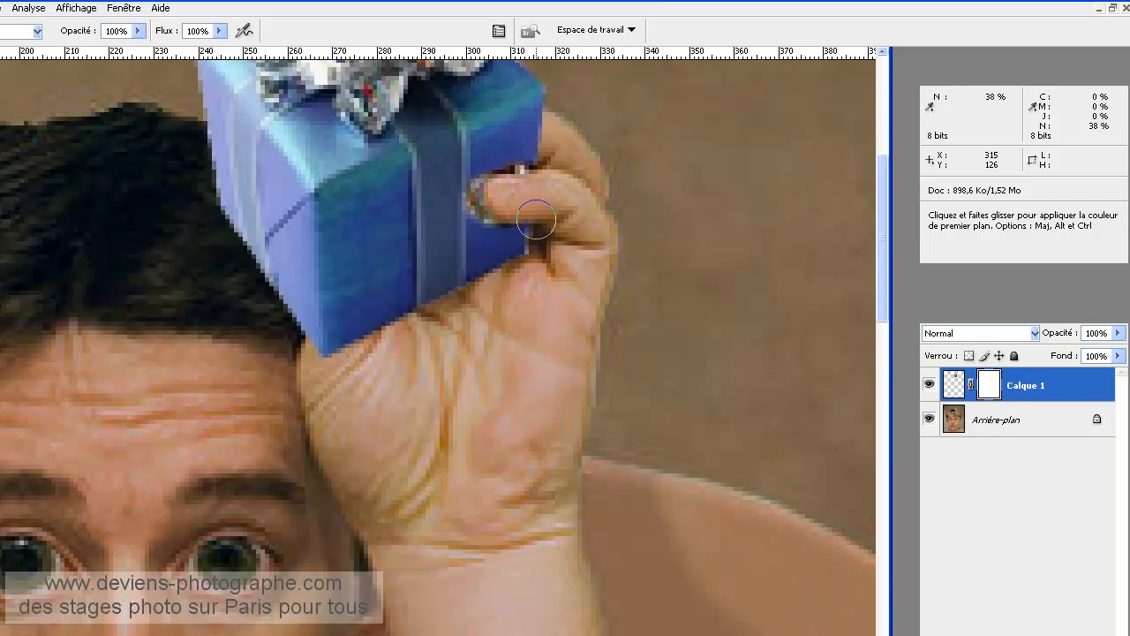
Step: Paint black on the gift's mask to reveal the upper finger and the thumb in front of the box
{"action": "scroll", "coordinate": [451, 217], "scroll_direction": "up", "scroll_amount": 2}
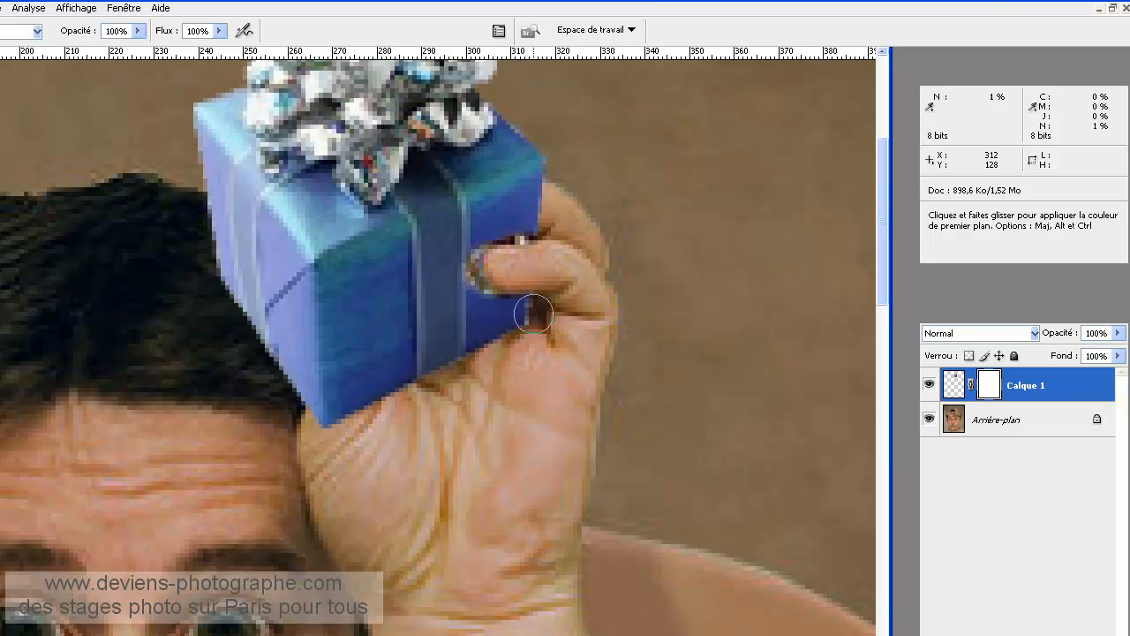
{"action": "mouse_move", "coordinate": [546, 213]}
{"action": "left_mouse_down"}
{"action": "mouse_move", "coordinate": [486, 220]}
{"action": "mouse_move", "coordinate": [521, 201]}
{"action": "mouse_move", "coordinate": [509, 196]}
{"action": "mouse_move", "coordinate": [481, 212]}
{"action": "mouse_move", "coordinate": [537, 182]}
{"action": "mouse_move", "coordinate": [495, 199]}
{"action": "left_mouse_up"}
{"action": "mouse_move", "coordinate": [328, 404]}
{"action": "left_mouse_down"}
{"action": "mouse_move", "coordinate": [354, 315]}
{"action": "mouse_move", "coordinate": [404, 275]}
{"action": "mouse_move", "coordinate": [353, 320]}
{"action": "mouse_move", "coordinate": [365, 280]}
{"action": "mouse_move", "coordinate": [341, 317]}
{"action": "mouse_move", "coordinate": [355, 285]}
{"action": "mouse_move", "coordinate": [337, 276]}
{"action": "mouse_move", "coordinate": [363, 263]}
{"action": "mouse_move", "coordinate": [331, 271]}
{"action": "mouse_move", "coordinate": [332, 308]}
{"action": "mouse_move", "coordinate": [343, 305]}
{"action": "mouse_move", "coordinate": [330, 254]}
{"action": "mouse_move", "coordinate": [340, 249]}
{"action": "mouse_move", "coordinate": [323, 254]}
{"action": "mouse_move", "coordinate": [353, 337]}
{"action": "mouse_move", "coordinate": [328, 327]}
{"action": "mouse_move", "coordinate": [306, 388]}
{"action": "mouse_move", "coordinate": [320, 430]}
{"action": "left_mouse_up"}
{"action": "mouse_move", "coordinate": [383, 332]}
{"action": "left_mouse_down"}
{"action": "mouse_move", "coordinate": [340, 418]}
{"action": "mouse_move", "coordinate": [386, 315]}
{"action": "mouse_move", "coordinate": [361, 391]}
{"action": "mouse_move", "coordinate": [372, 390]}
{"action": "mouse_move", "coordinate": [372, 359]}
{"action": "mouse_move", "coordinate": [348, 372]}
{"action": "mouse_move", "coordinate": [352, 410]}
{"action": "mouse_move", "coordinate": [373, 385]}
{"action": "mouse_move", "coordinate": [389, 388]}
{"action": "mouse_move", "coordinate": [420, 414]}
{"action": "mouse_move", "coordinate": [411, 450]}
{"action": "left_mouse_up"}
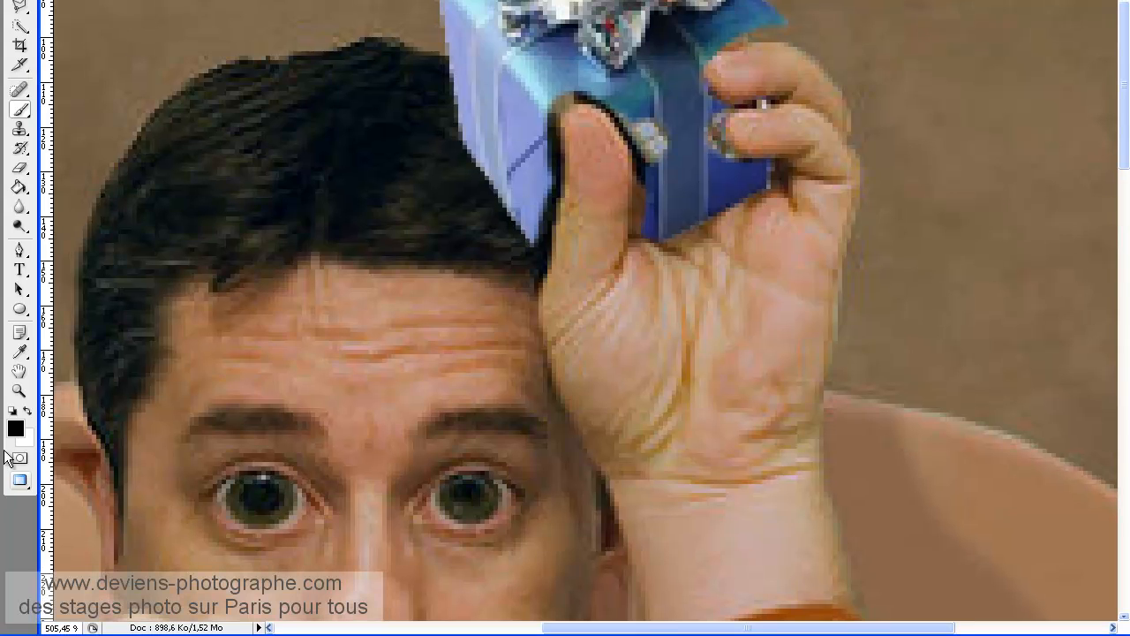
Step: Paint white on the gift's mask around the thumb to restore the box where the phone and dark edge show through
{"action": "left_click", "coordinate": [27, 408]}
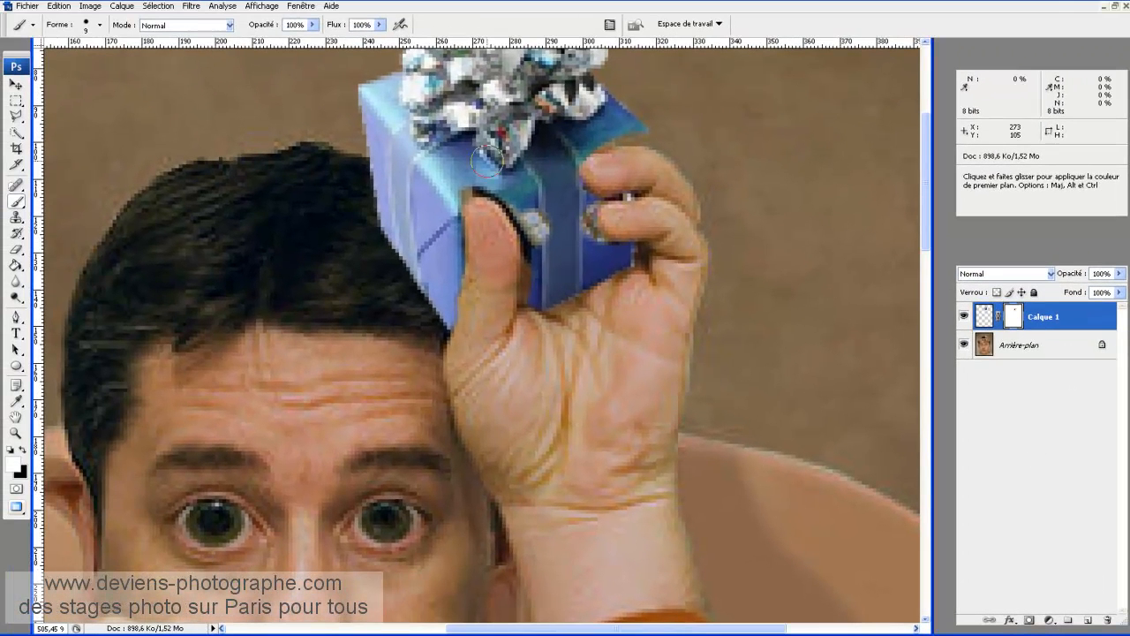
{"action": "left_click", "coordinate": [89, 26]}
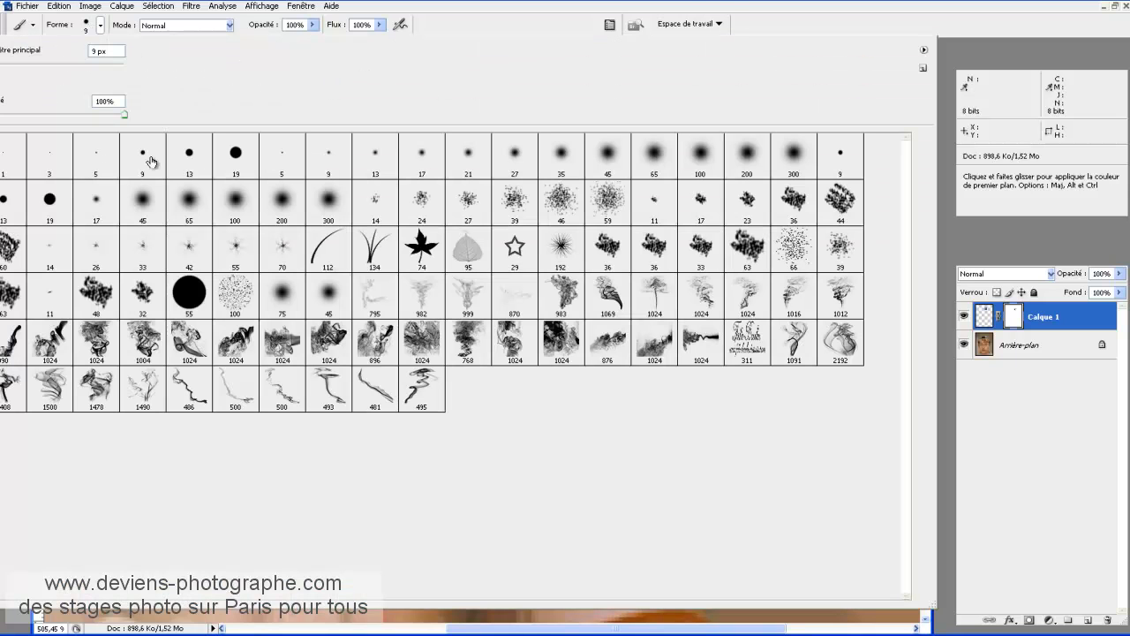
{"action": "left_click", "coordinate": [113, 35]}
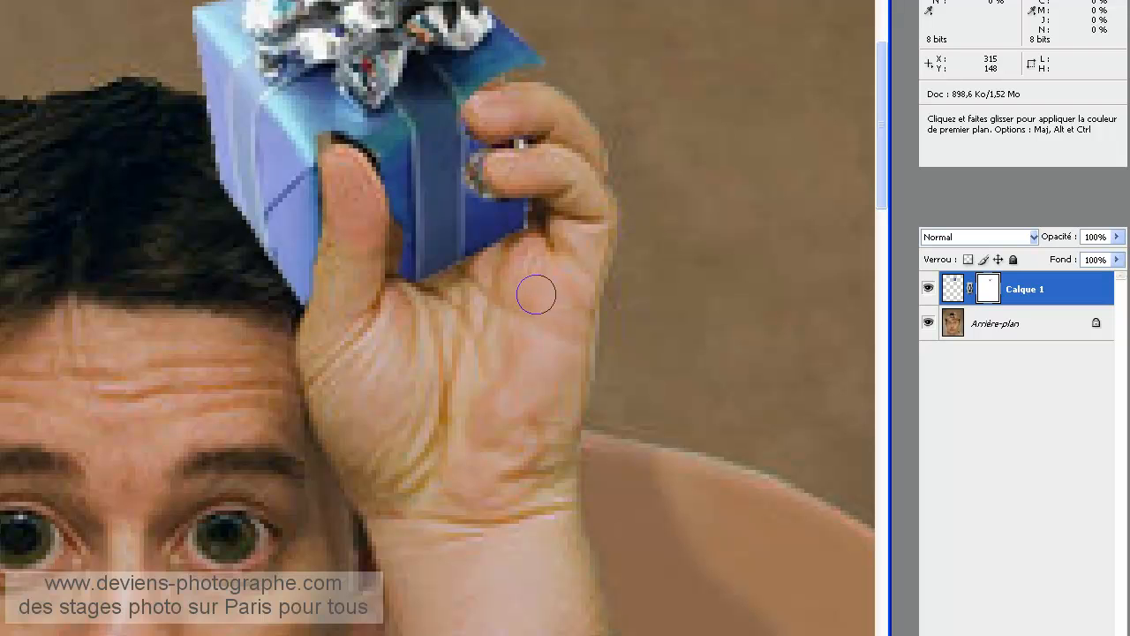
{"action": "key", "text": "v"}
{"action": "key", "text": "ctrl+alt+z"}
{"action": "key", "text": "ctrl+alt+z"}
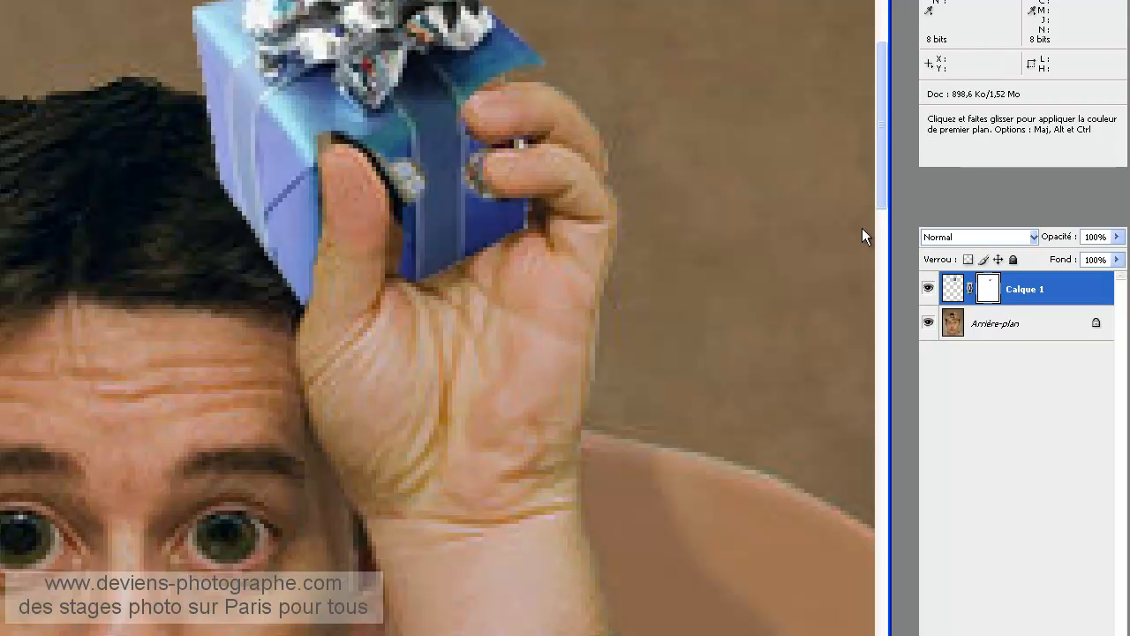
{"action": "mouse_move", "coordinate": [379, 140]}
{"action": "left_mouse_down"}
{"action": "mouse_move", "coordinate": [414, 192]}
{"action": "mouse_move", "coordinate": [414, 212]}
{"action": "mouse_move", "coordinate": [397, 158]}
{"action": "mouse_move", "coordinate": [408, 186]}
{"action": "mouse_move", "coordinate": [407, 265]}
{"action": "left_mouse_up"}
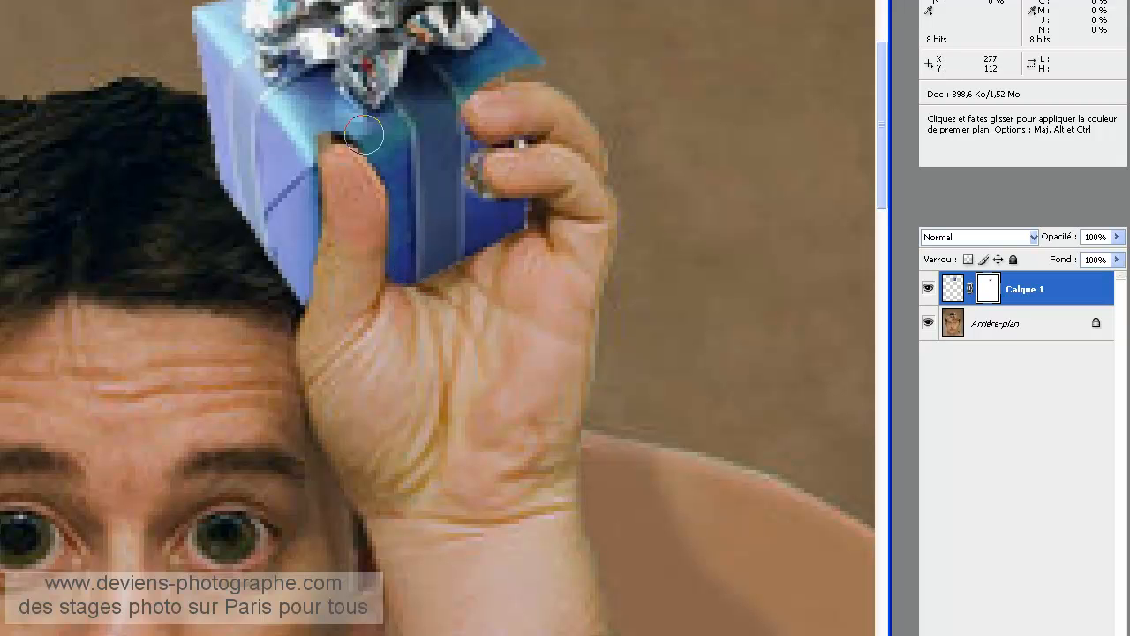
{"action": "mouse_move", "coordinate": [350, 123]}
{"action": "left_mouse_down"}
{"action": "mouse_move", "coordinate": [323, 114]}
{"action": "mouse_move", "coordinate": [365, 131]}
{"action": "mouse_move", "coordinate": [319, 114]}
{"action": "mouse_move", "coordinate": [308, 133]}
{"action": "left_mouse_up"}
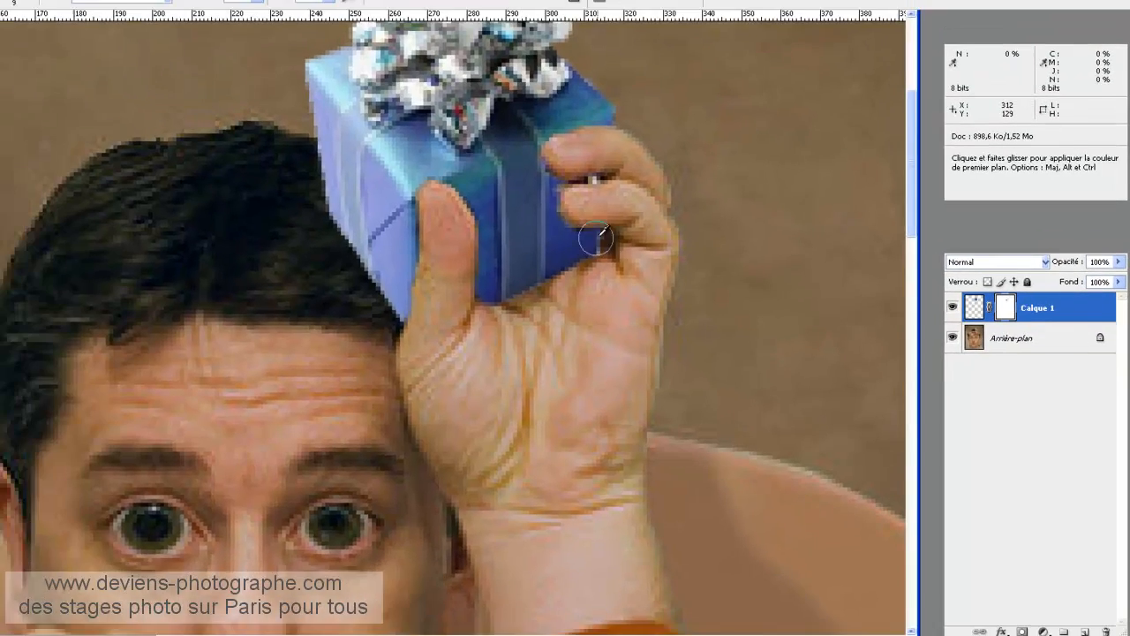
Step: Paint white on the gift's mask with a 1 px brush to restore the box in the gap between the two bent fingers
{"action": "scroll", "coordinate": [540, 119], "scroll_direction": "up", "scroll_amount": 5}
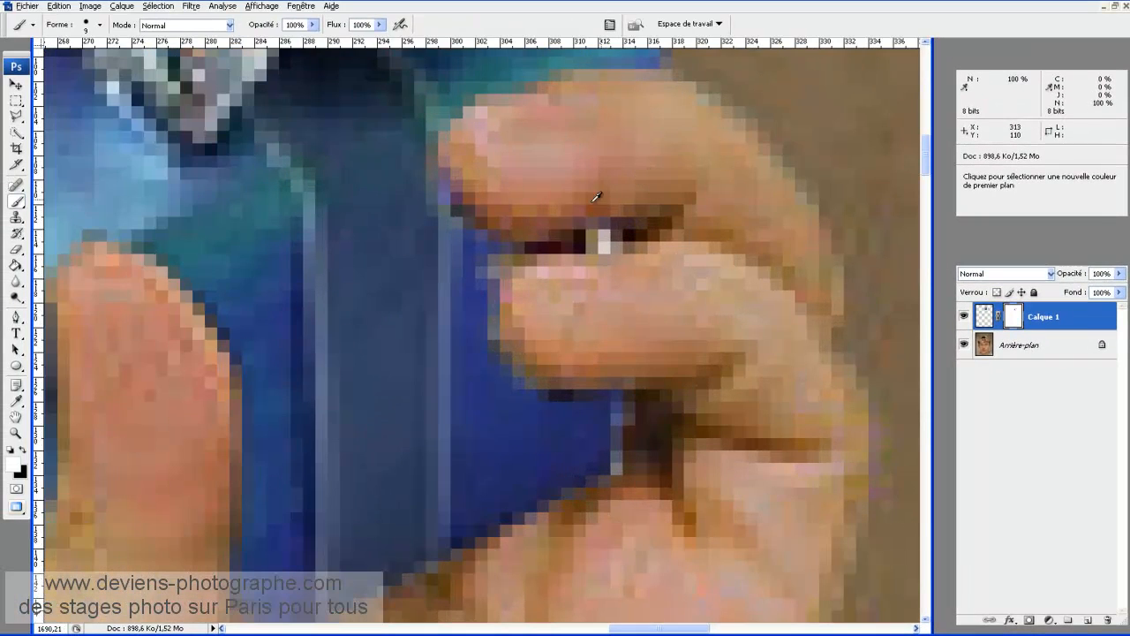
{"action": "left_click", "coordinate": [100, 25]}
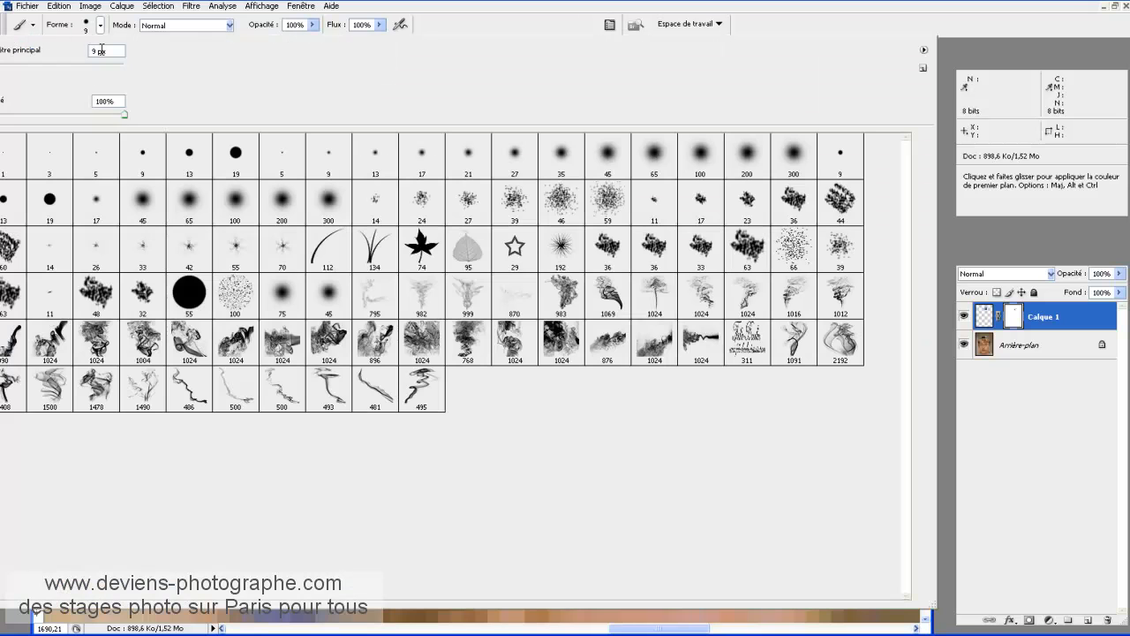
{"action": "left_click", "coordinate": [112, 3]}
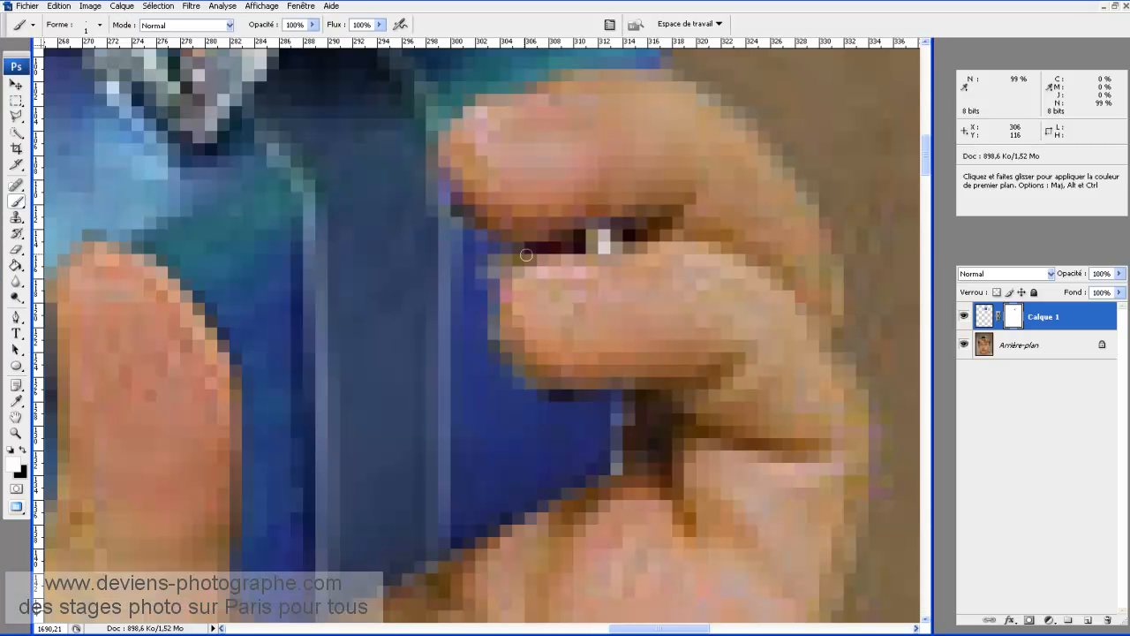
{"action": "left_click_drag", "start_coordinate": [531, 244], "coordinate": [593, 239]}
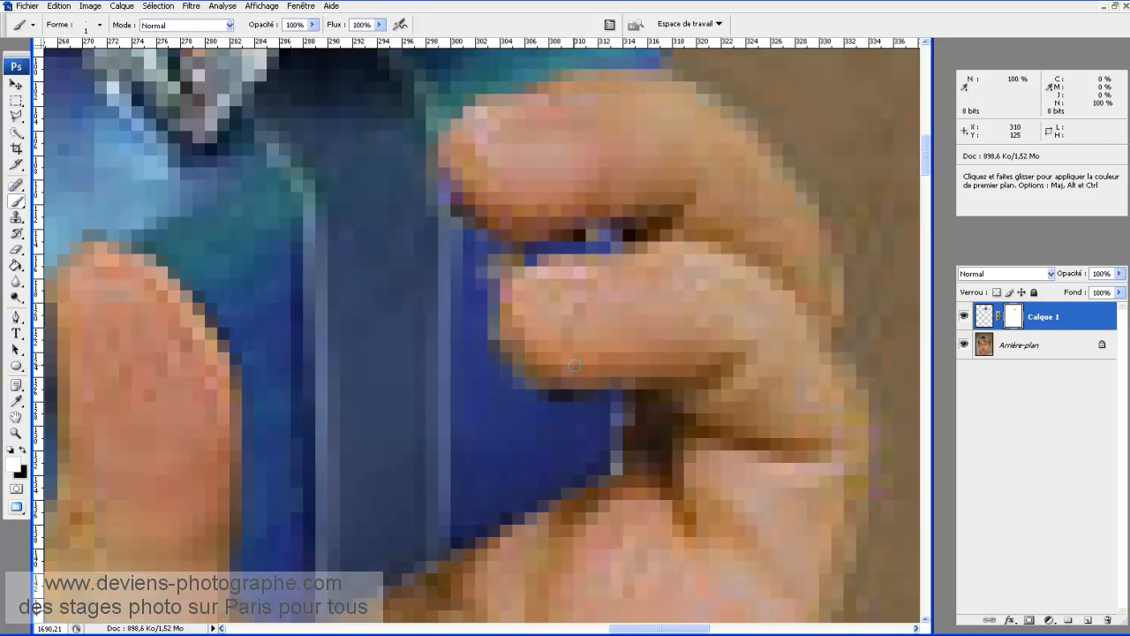
Step: Examine the whole composite at 100% and compare the picture with and without the gift layer
{"action": "left_click", "coordinate": [15, 435]}
{"action": "left_click", "coordinate": [461, 403], "text": "alt"}
{"action": "left_click", "coordinate": [461, 403], "text": "alt"}
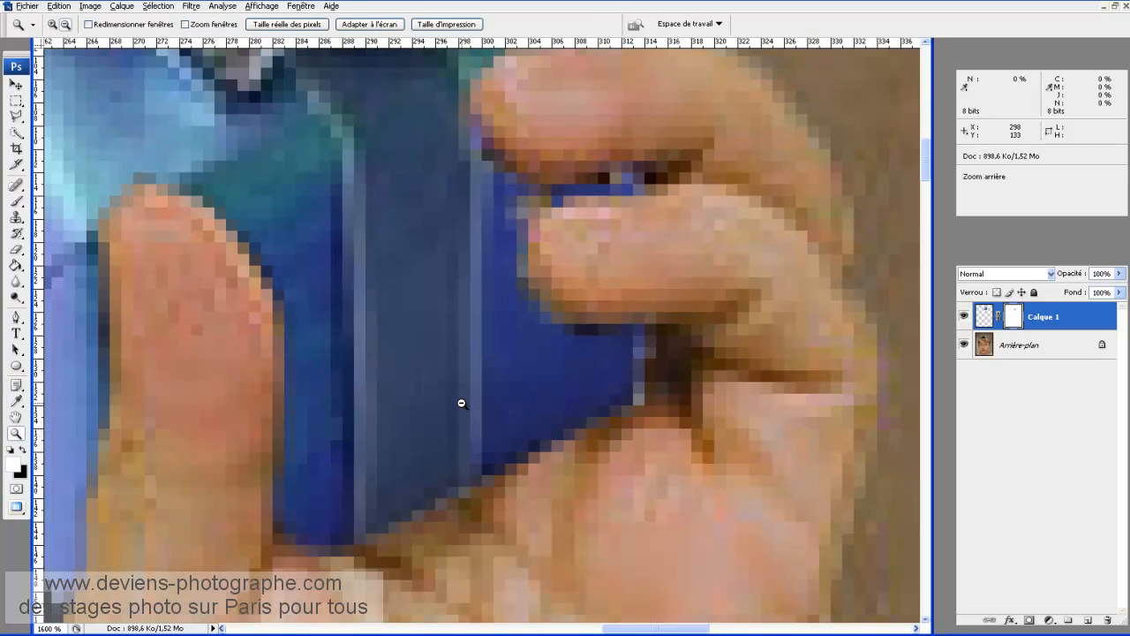
{"action": "left_click", "coordinate": [461, 404], "text": "alt"}
{"action": "left_click", "coordinate": [461, 403], "text": "alt"}
{"action": "left_click", "coordinate": [462, 403], "text": "alt"}
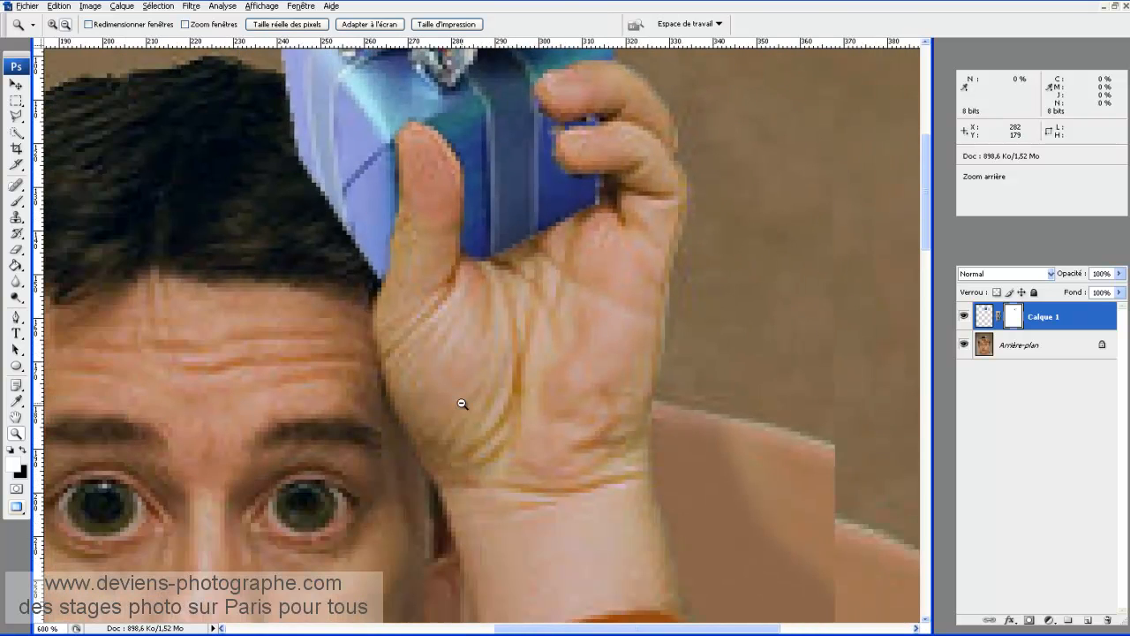
{"action": "left_click", "coordinate": [449, 336], "text": "alt"}
{"action": "left_click", "coordinate": [410, 223], "text": "alt"}
{"action": "left_click", "coordinate": [410, 224], "text": "alt"}
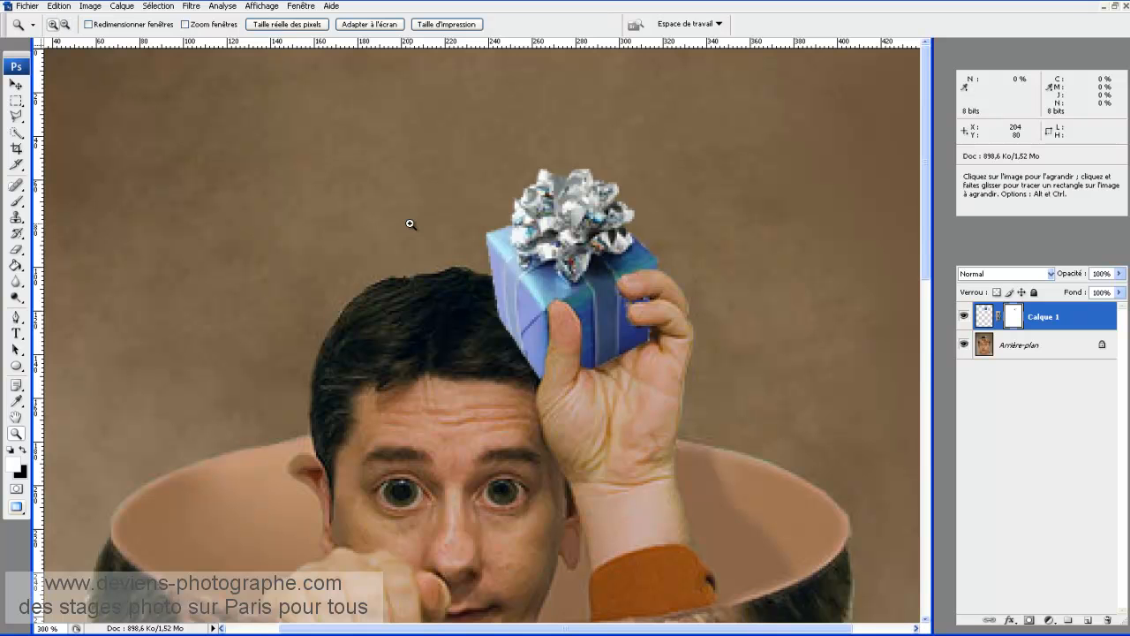
{"action": "left_click", "coordinate": [572, 331], "text": "alt"}
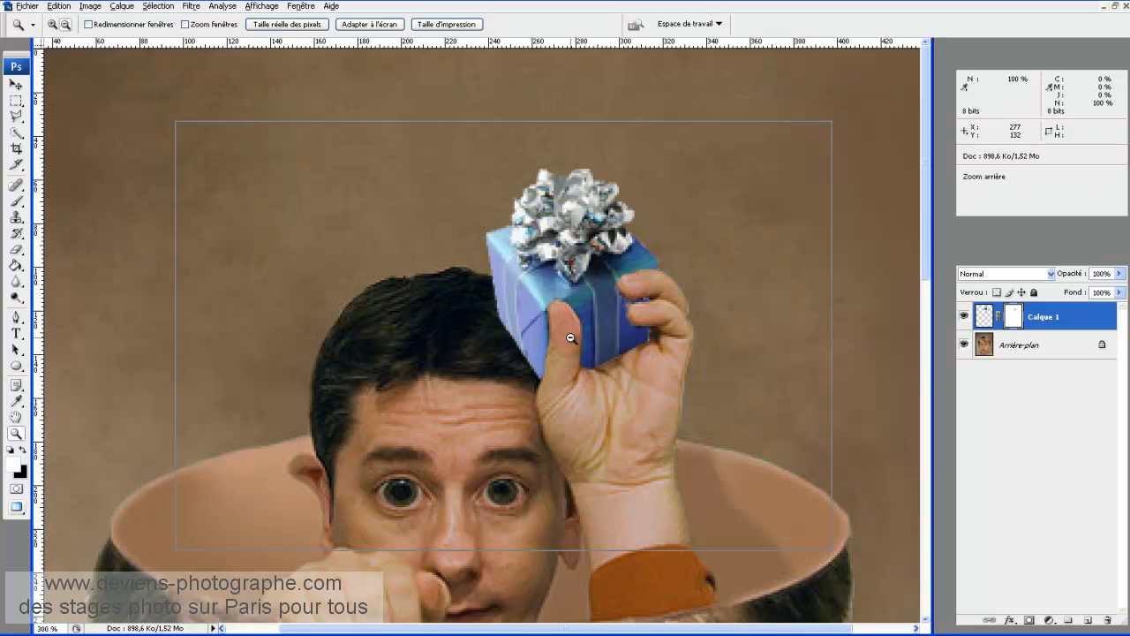
{"action": "left_click", "coordinate": [571, 337], "text": "alt"}
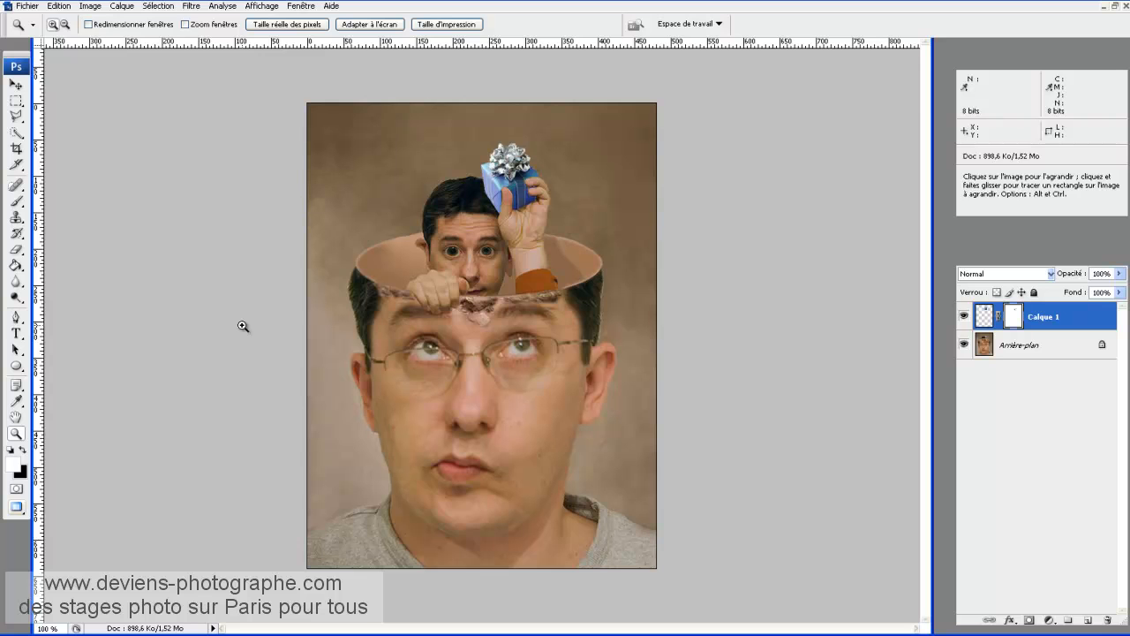
{"action": "left_click", "coordinate": [964, 317]}
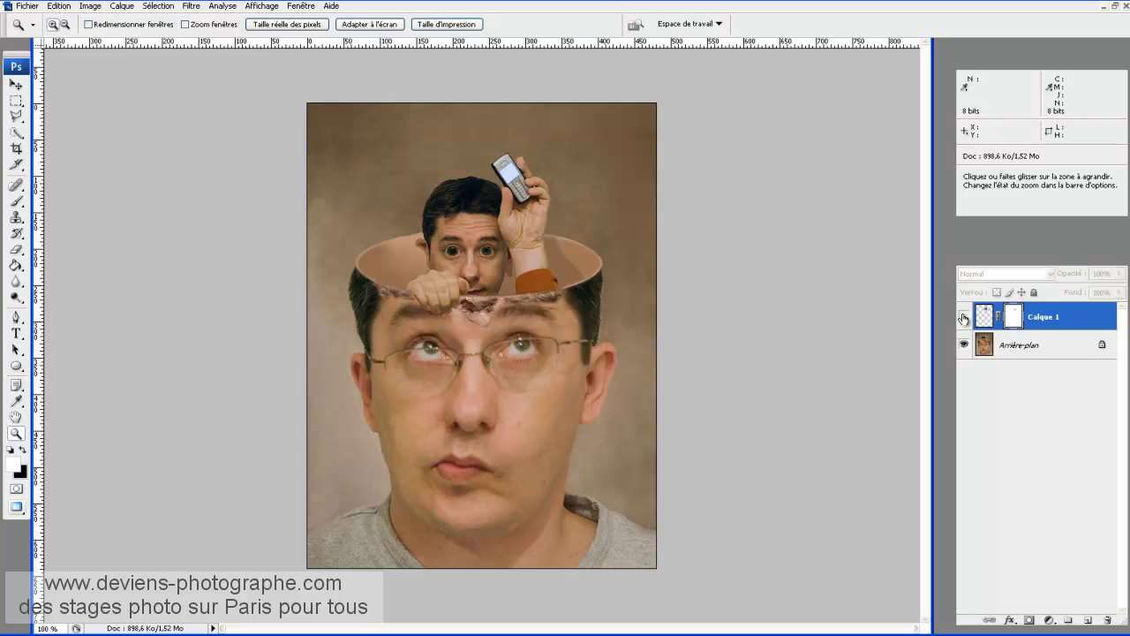
{"action": "left_click", "coordinate": [963, 317]}
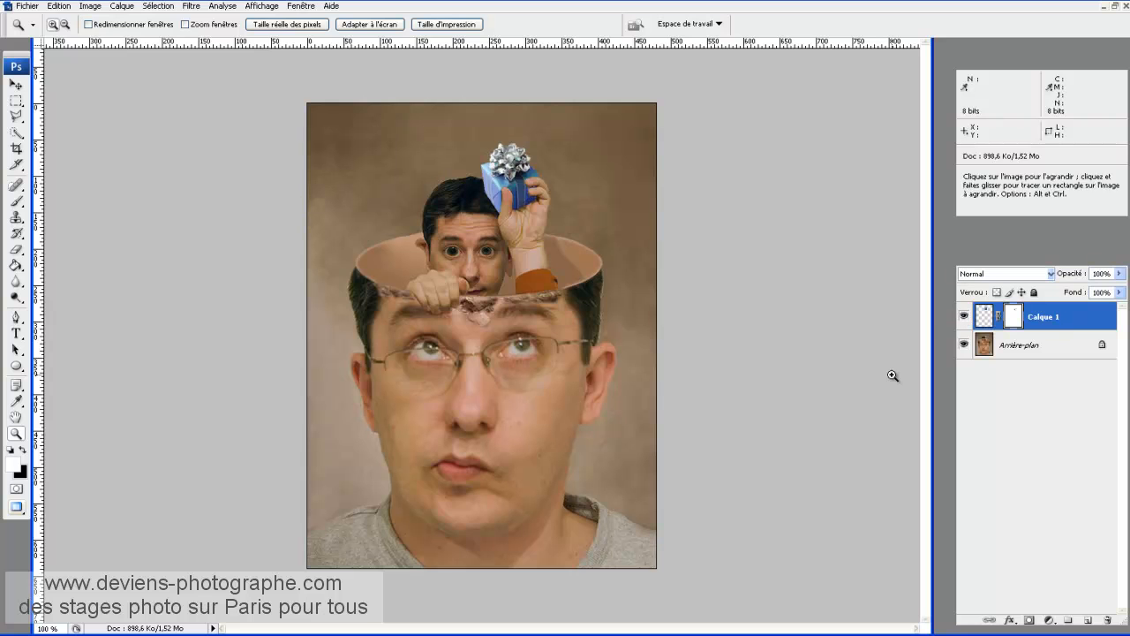
{"action": "left_click", "coordinate": [998, 487]}
{"action": "scroll", "coordinate": [501, 152], "scroll_direction": "up", "scroll_amount": 2}
{"action": "scroll", "coordinate": [501, 151], "scroll_direction": "down", "scroll_amount": 1}
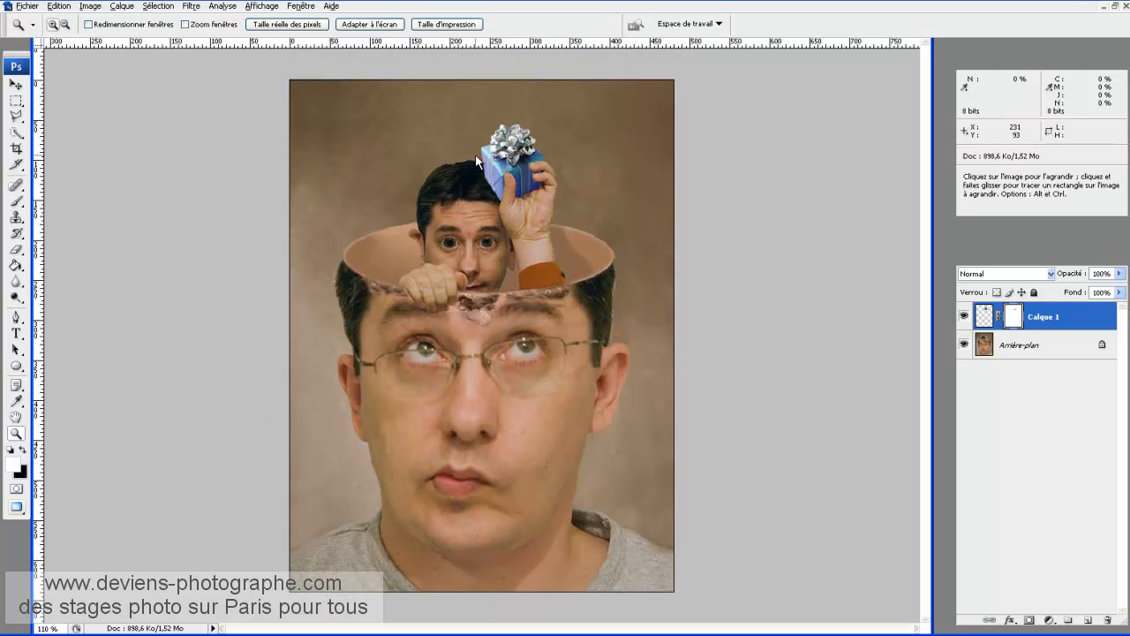